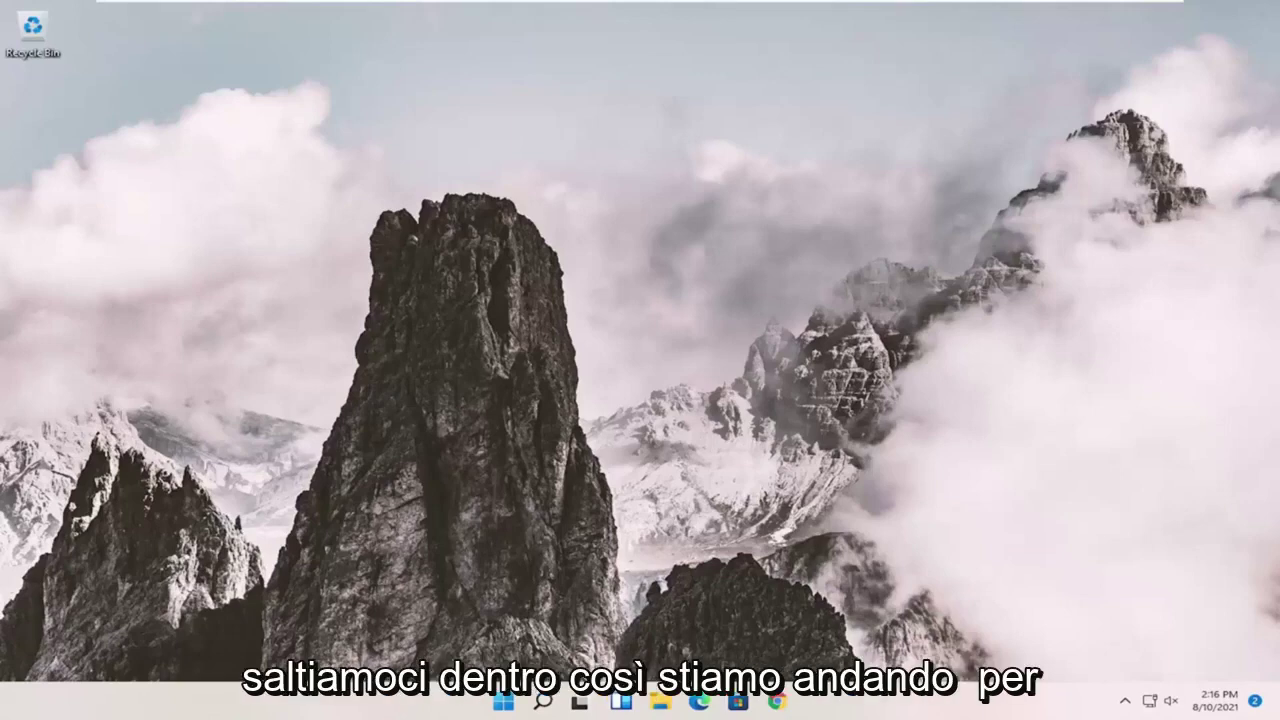
# - Launch Registry Editor as administrator from a 'regedit' Start search, accepting the UAC prompt
pyautogui.click(543, 701)
pyautogui.write('regedit')
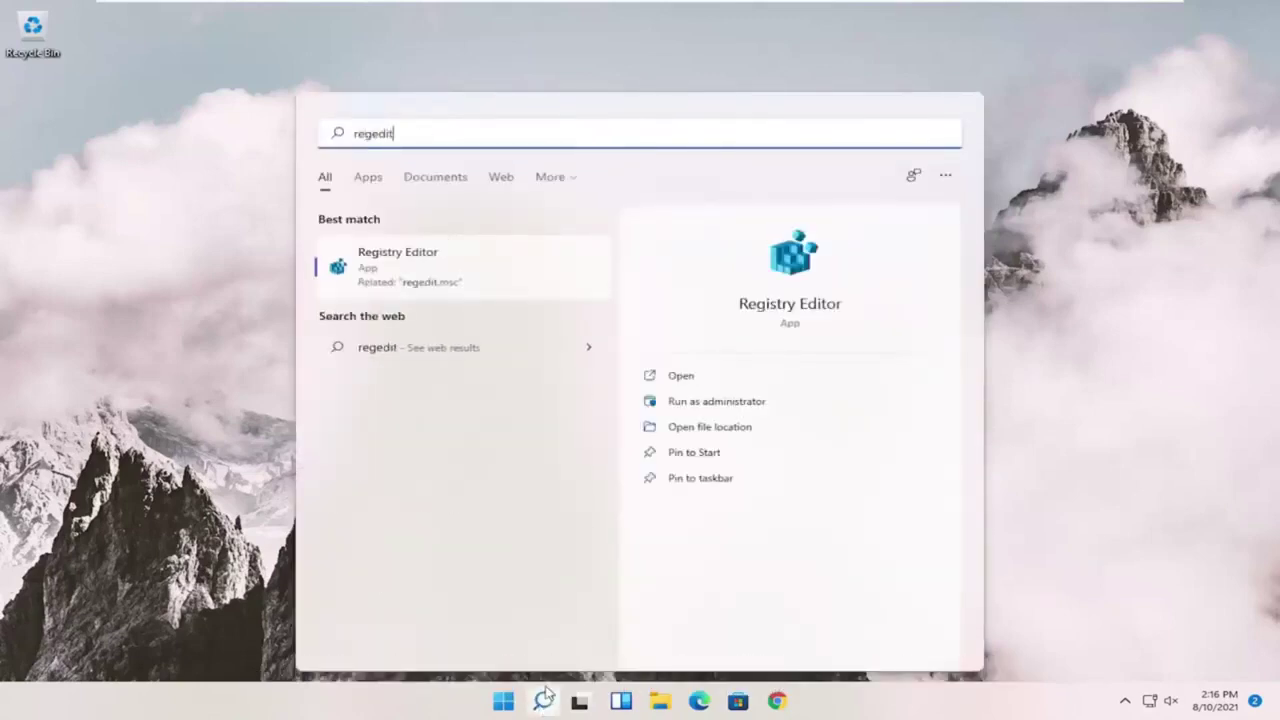
pyautogui.rightClick(415, 265)
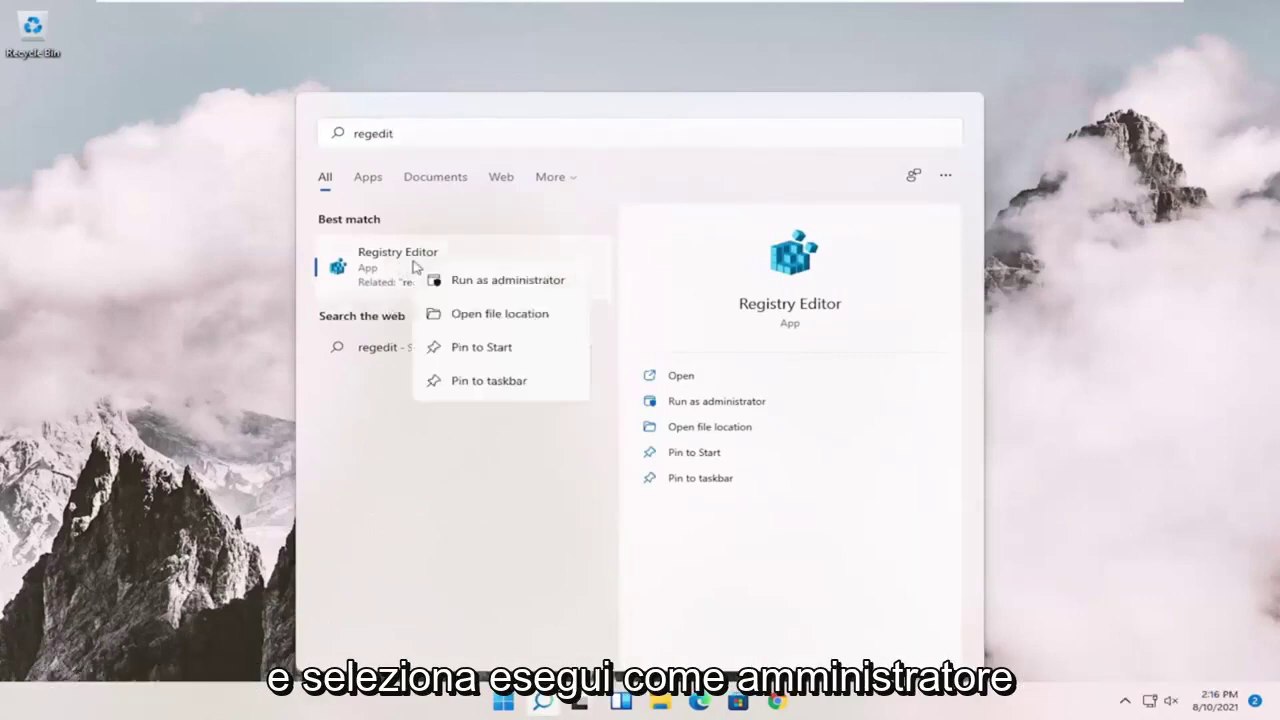
pyautogui.click(455, 282)
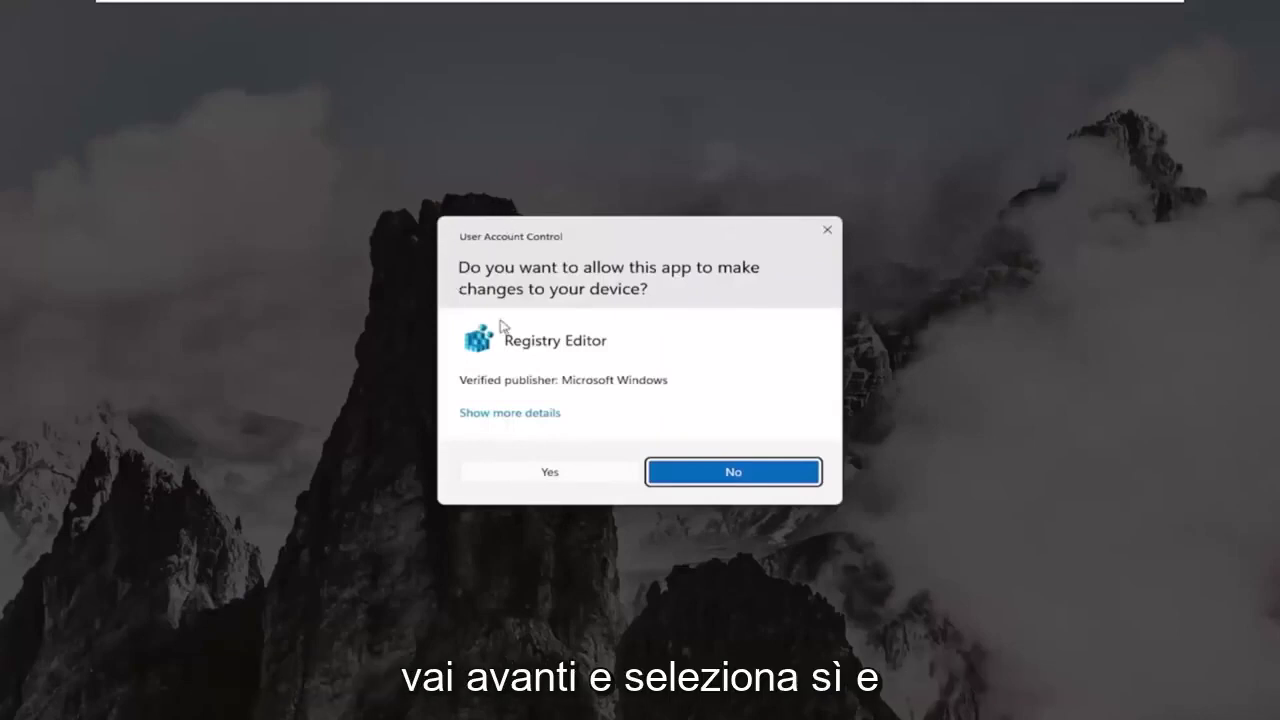
pyautogui.click(512, 474)
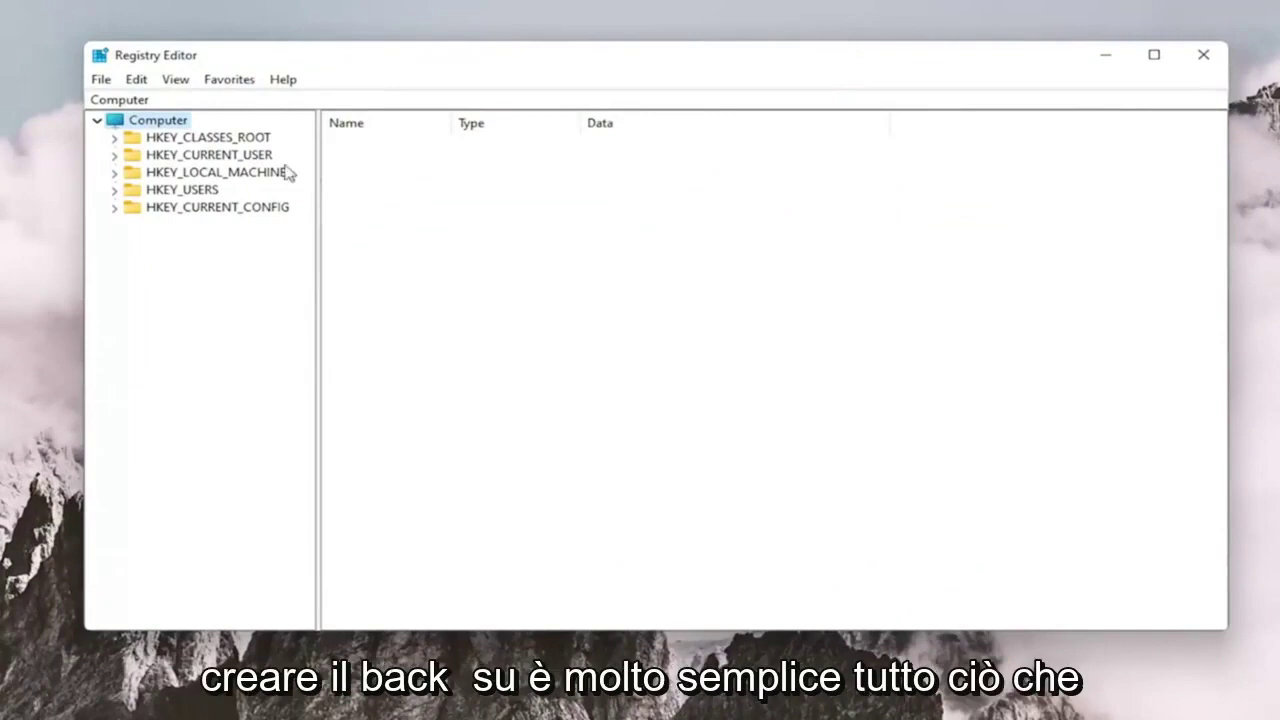
pyautogui.click(101, 79)
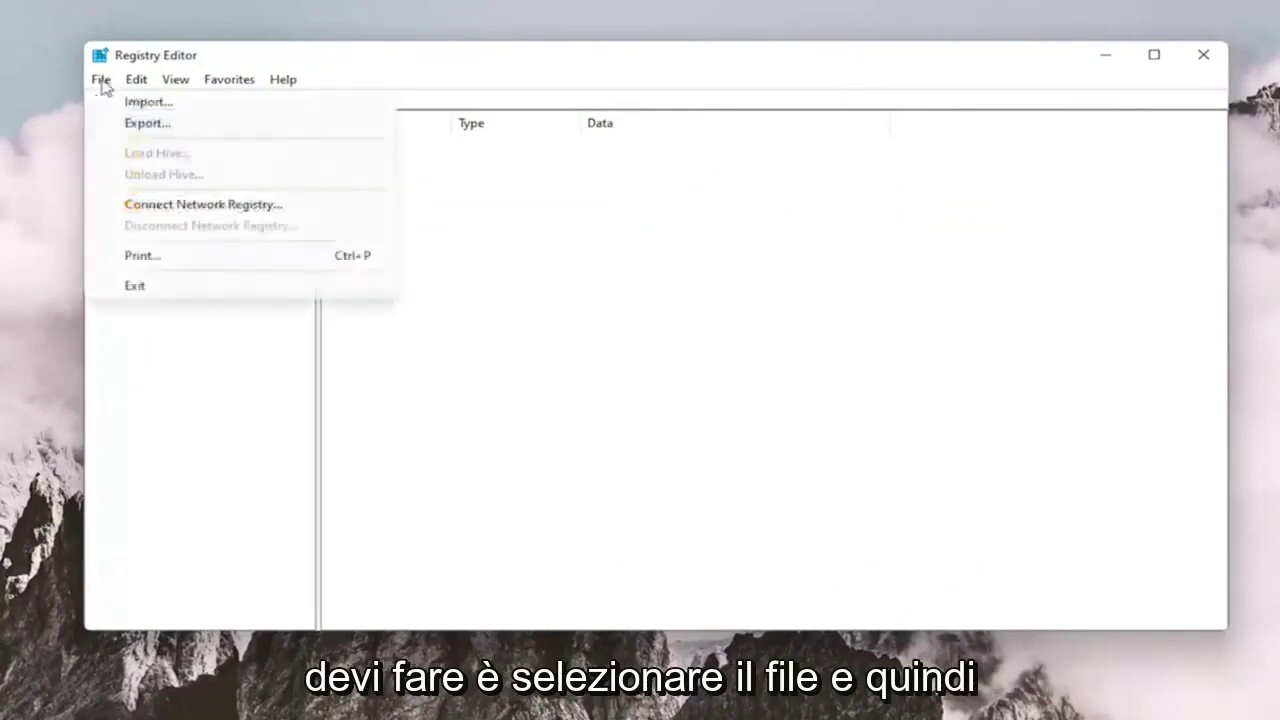
pyautogui.click(142, 123)
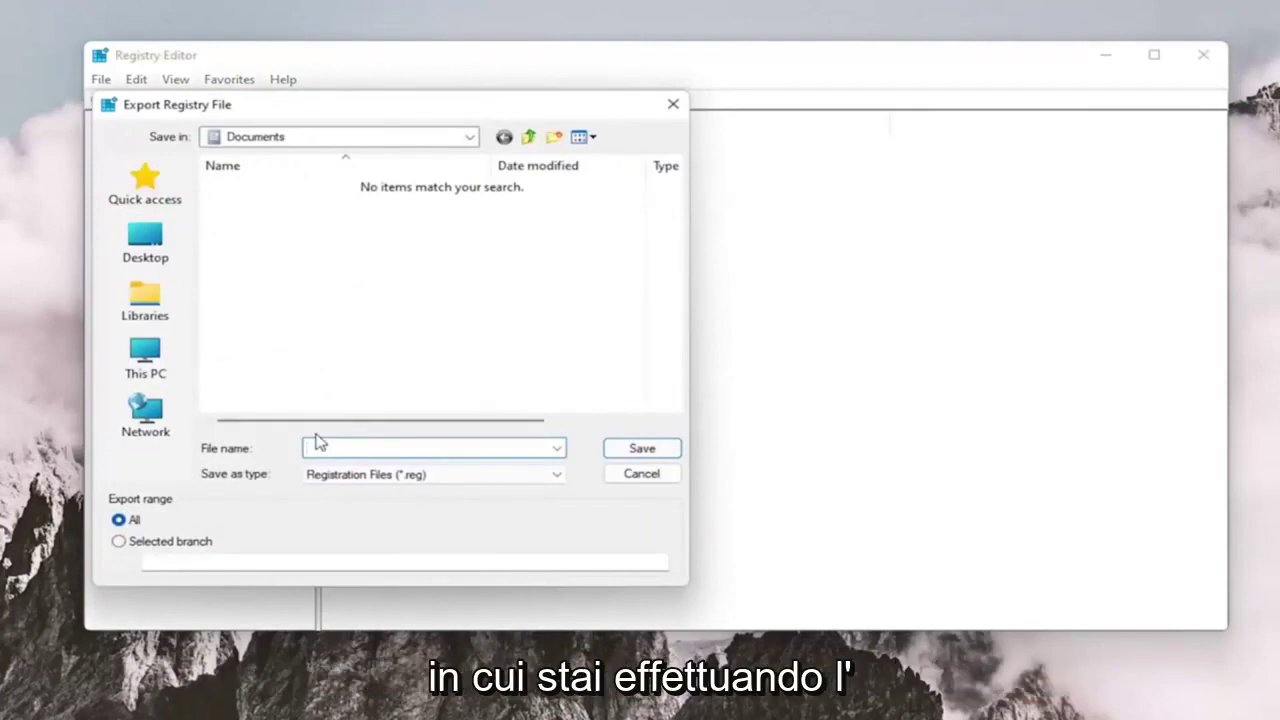
pyautogui.click(119, 520)
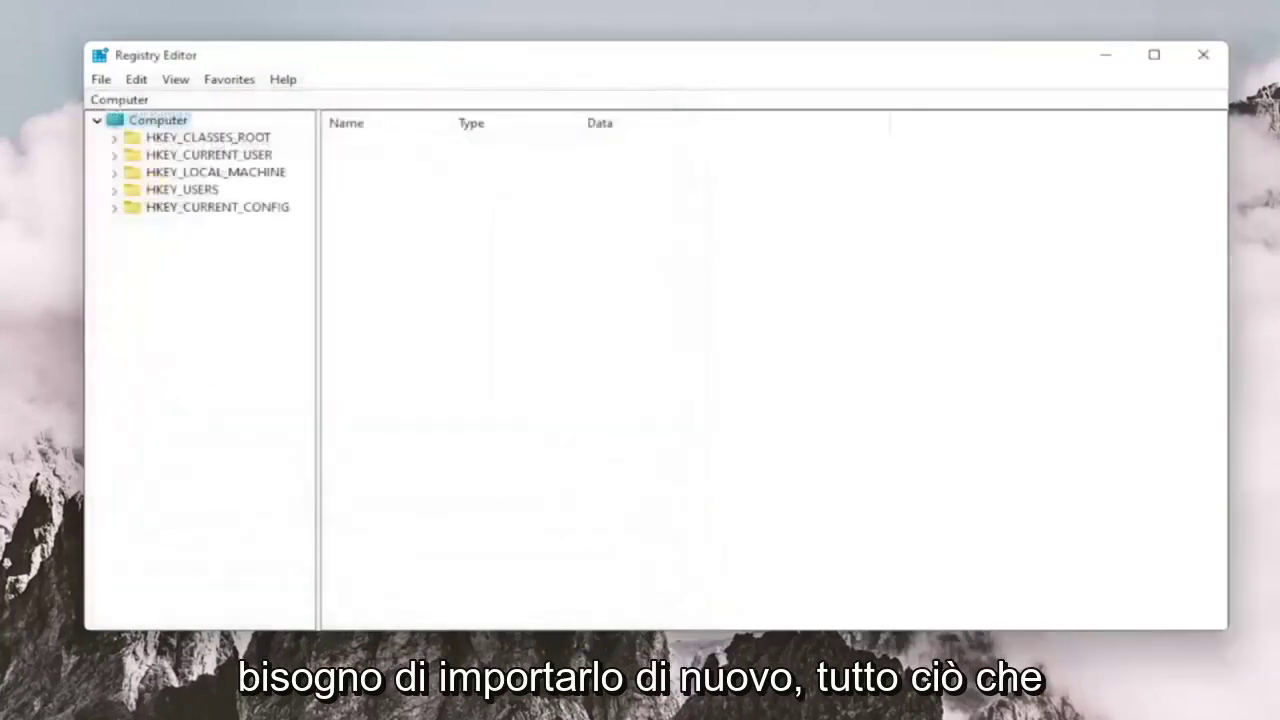
pyautogui.click(98, 100)
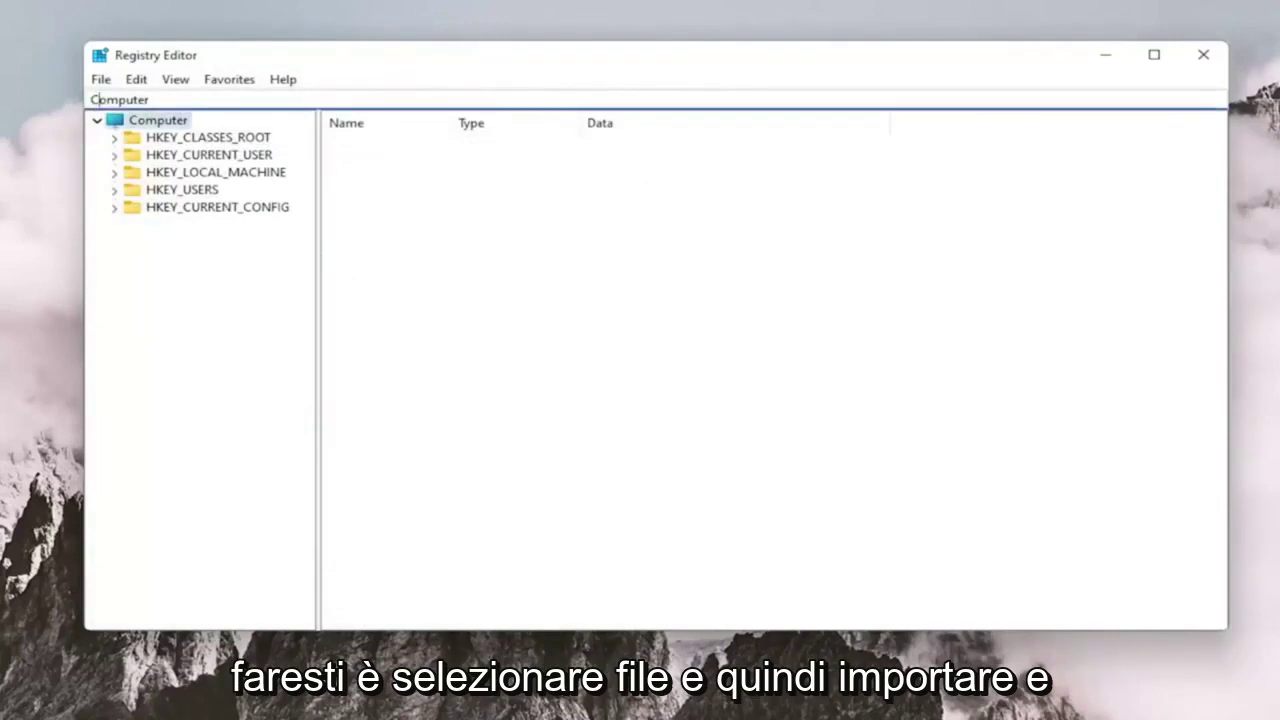
pyautogui.click(100, 79)
pyautogui.click(130, 101)
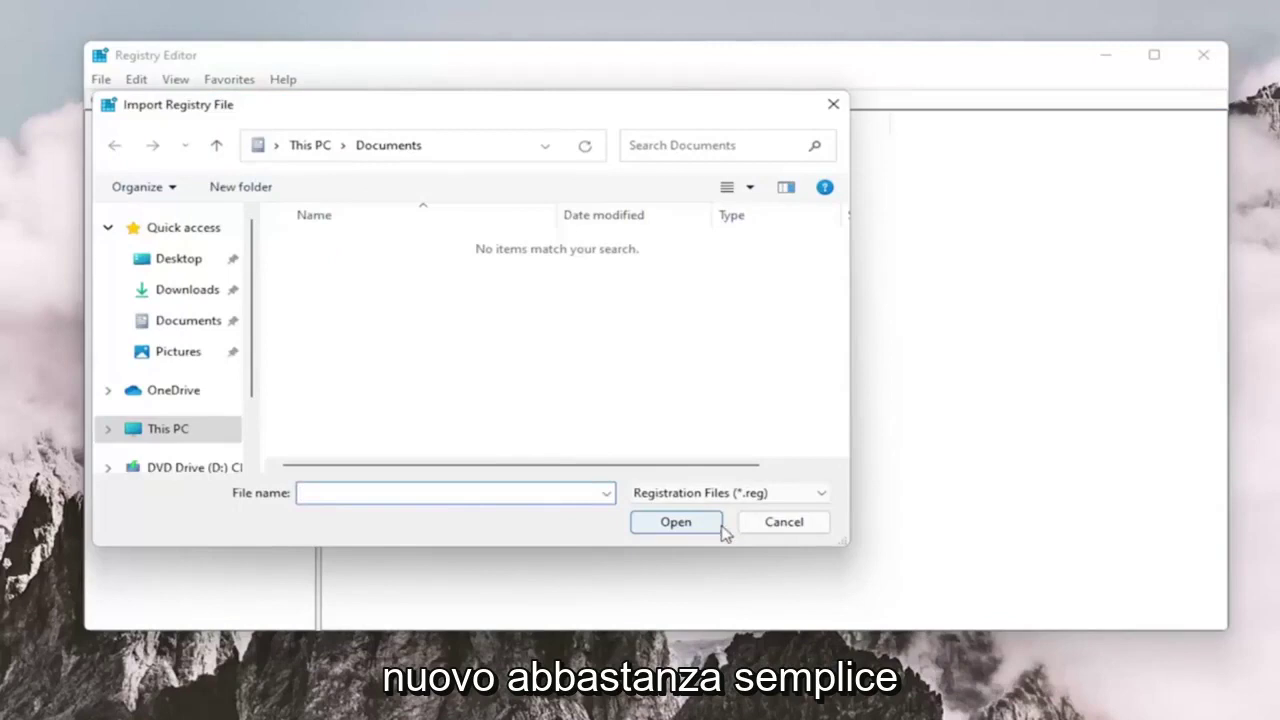
pyautogui.click(773, 522)
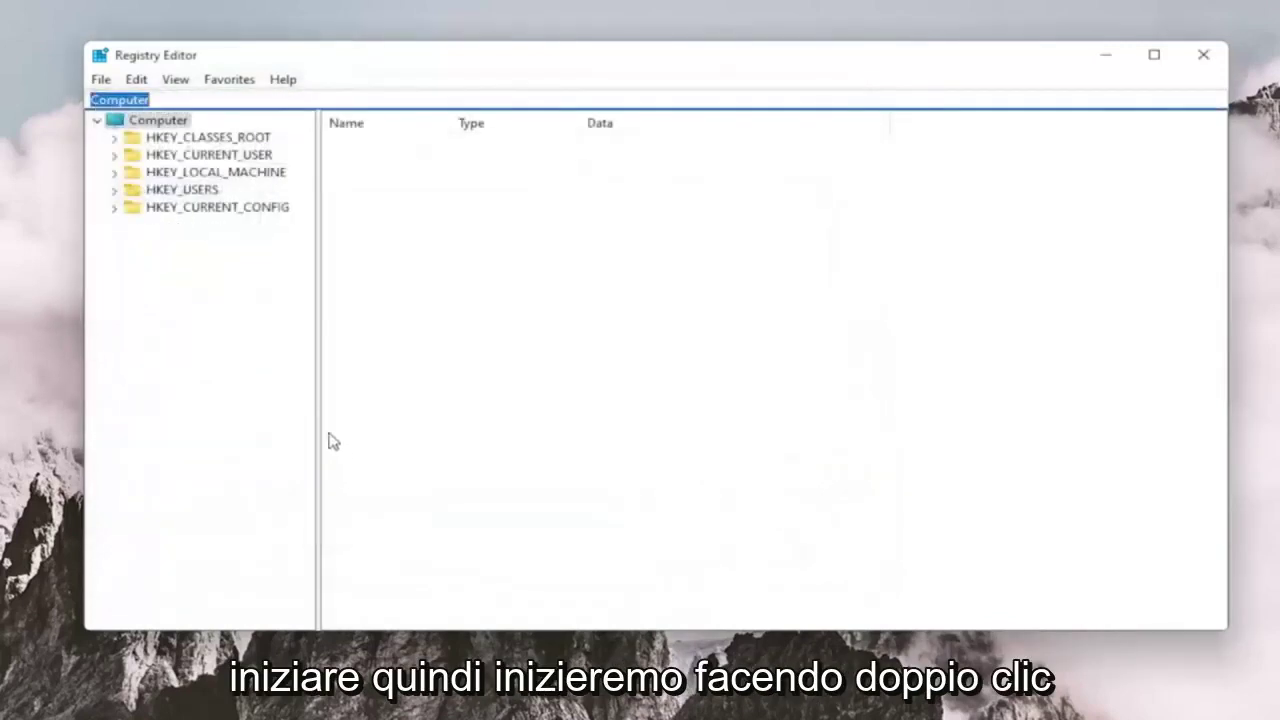
# - Expand HKEY_CLASSES_ROOT and jump to the Msi.Package key by typing 'msi'
pyautogui.doubleClick(201, 137)
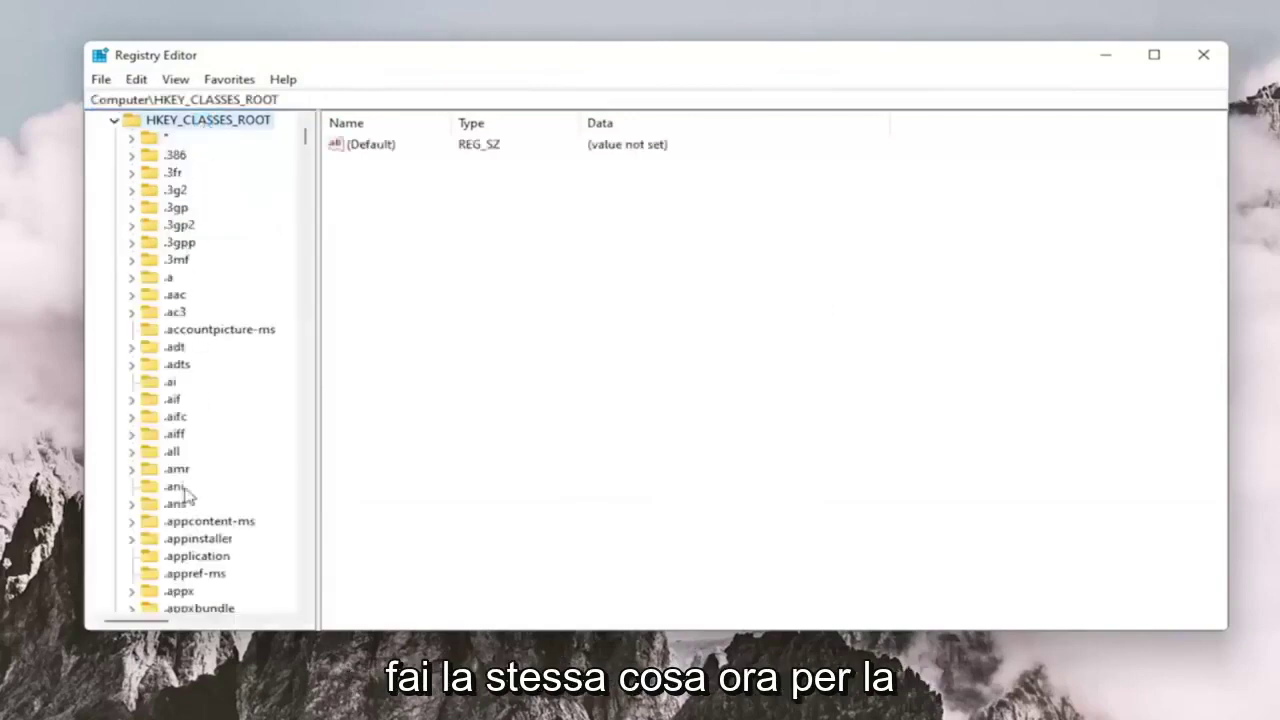
pyautogui.scroll(-8, 186, 495)
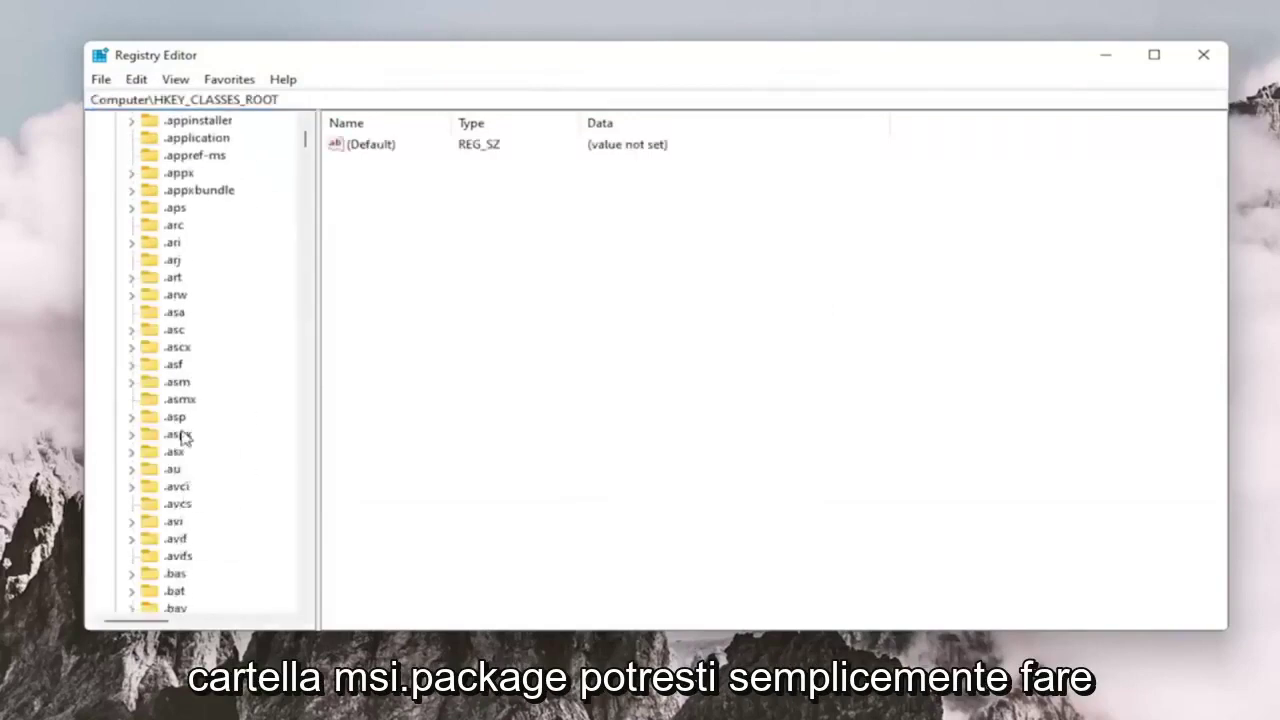
pyautogui.scroll(-9, 180, 437)
pyautogui.click(192, 277)
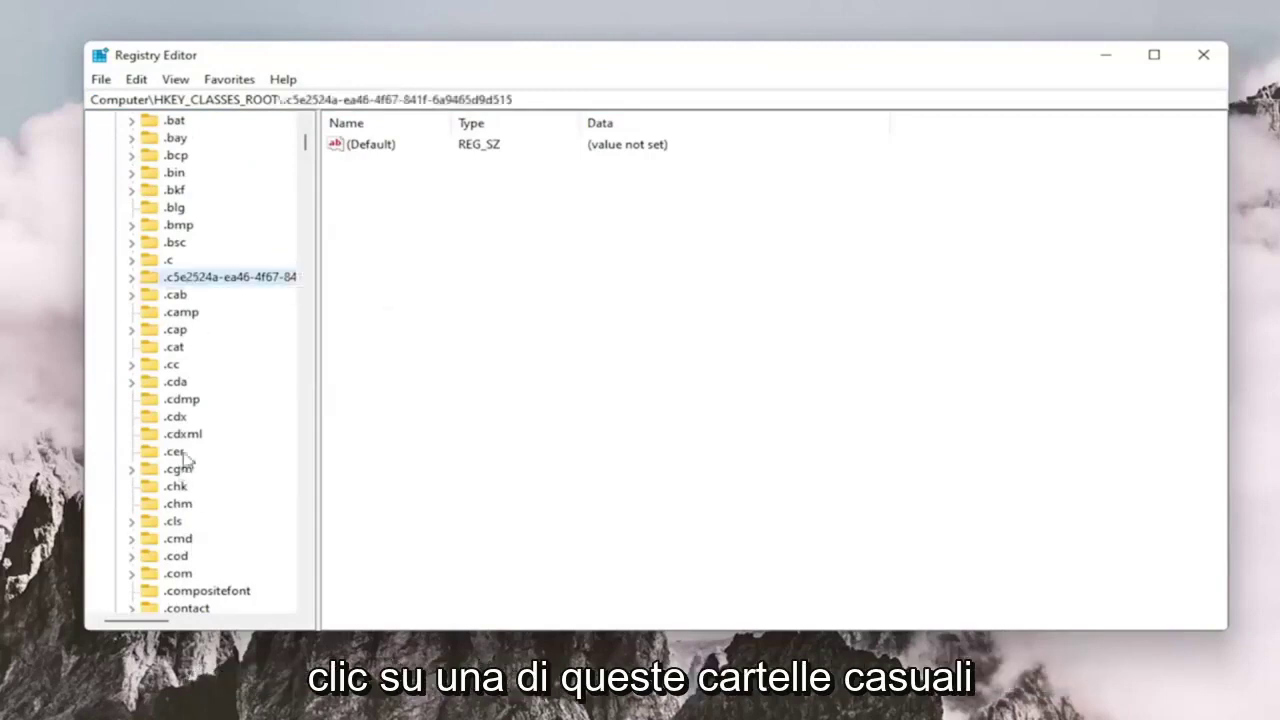
pyautogui.write('msi')
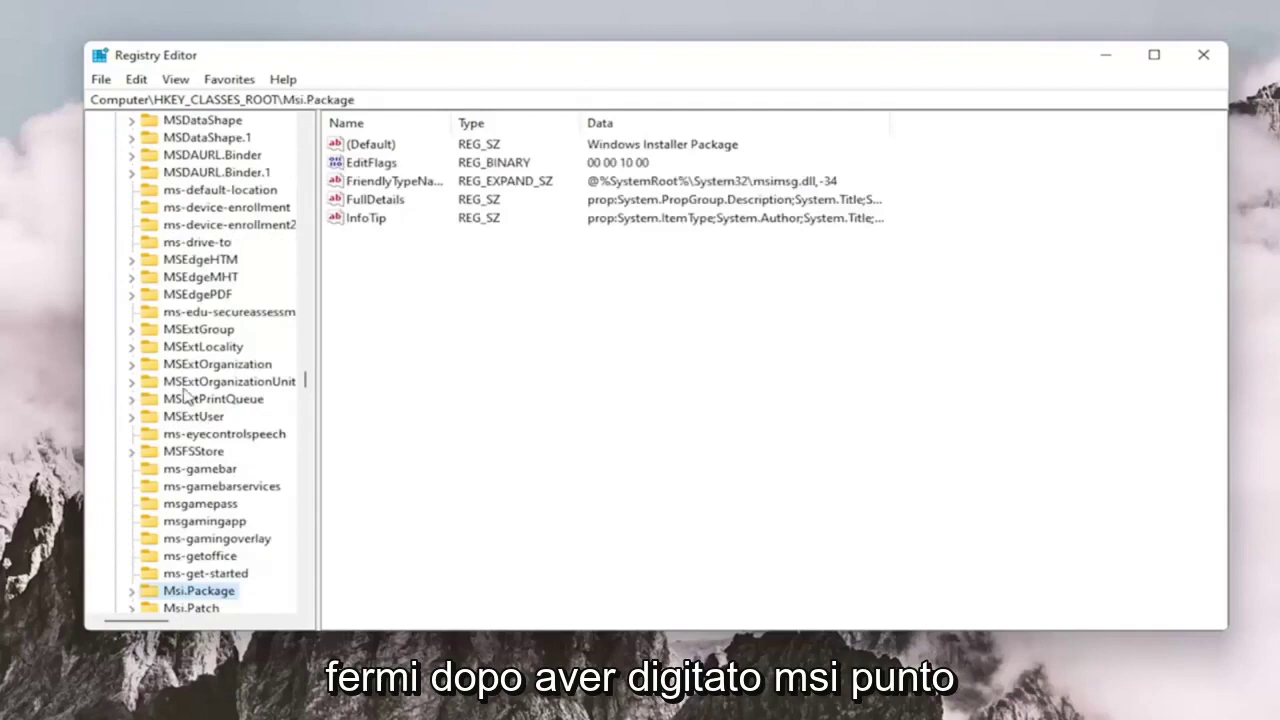
pyautogui.scroll(-1, 183, 503)
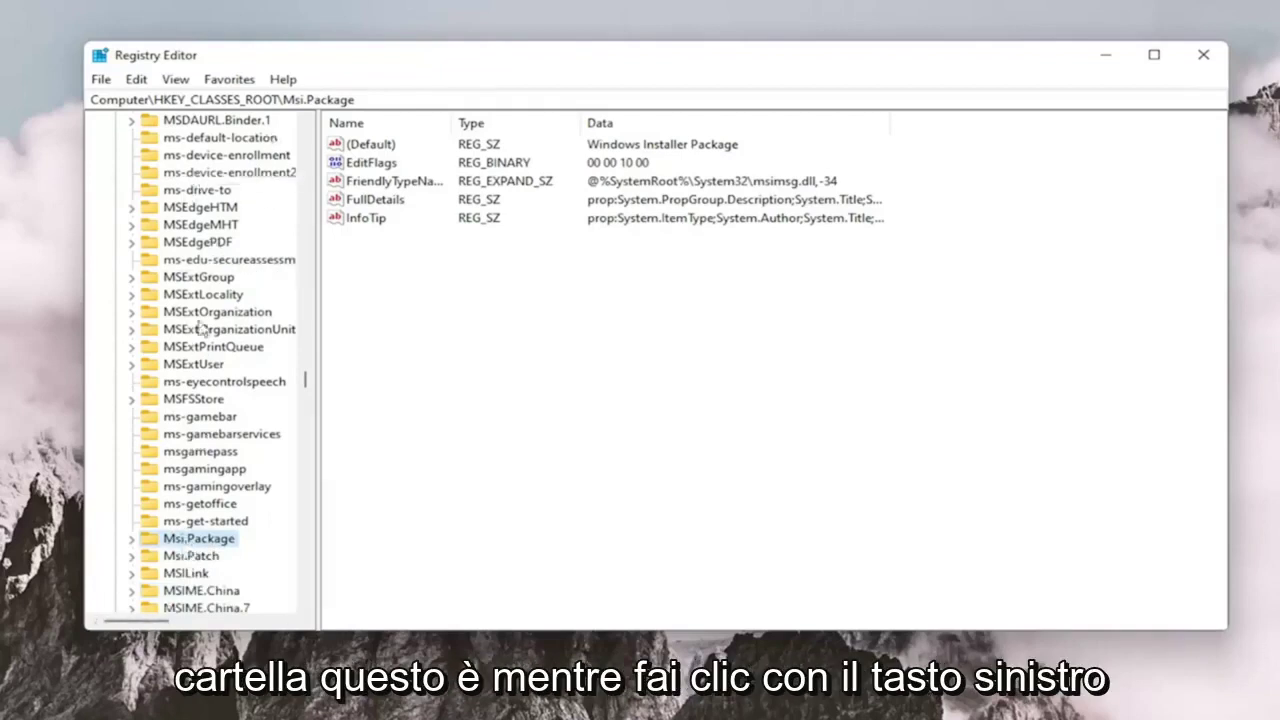
pyautogui.scroll(4, 210, 168)
pyautogui.scroll(-11, 210, 462)
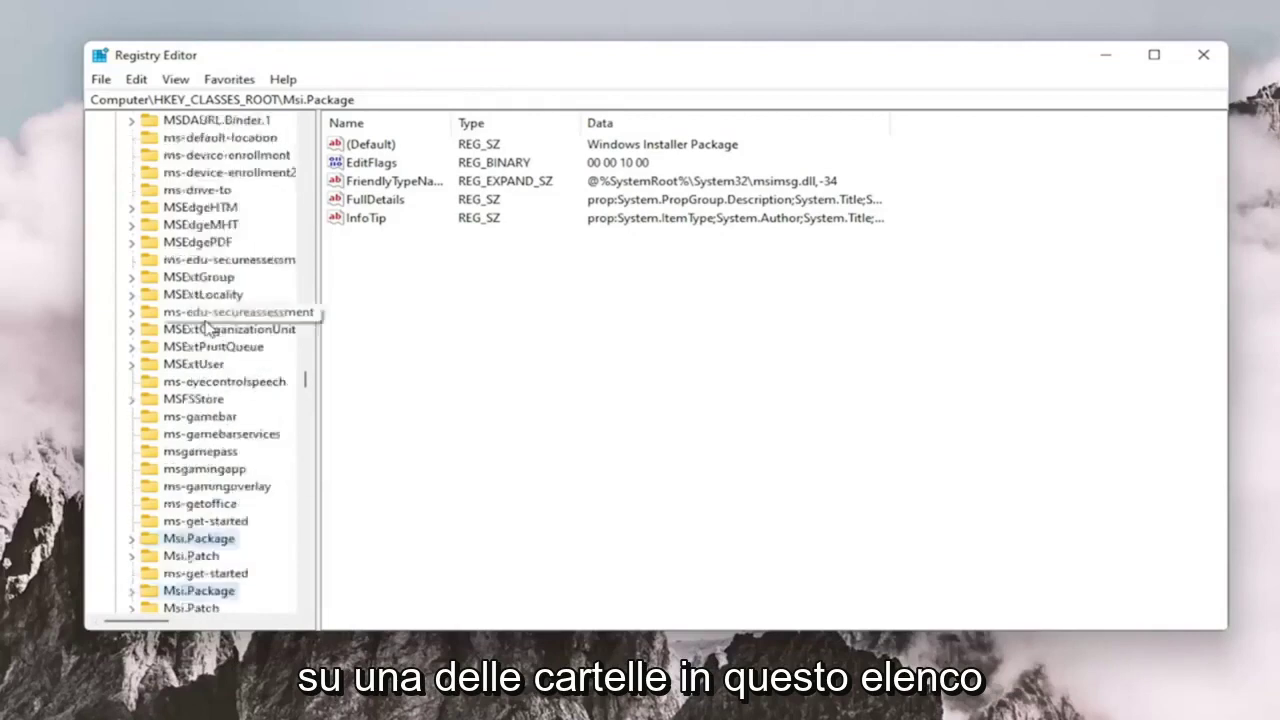
pyautogui.scroll(3, 195, 380)
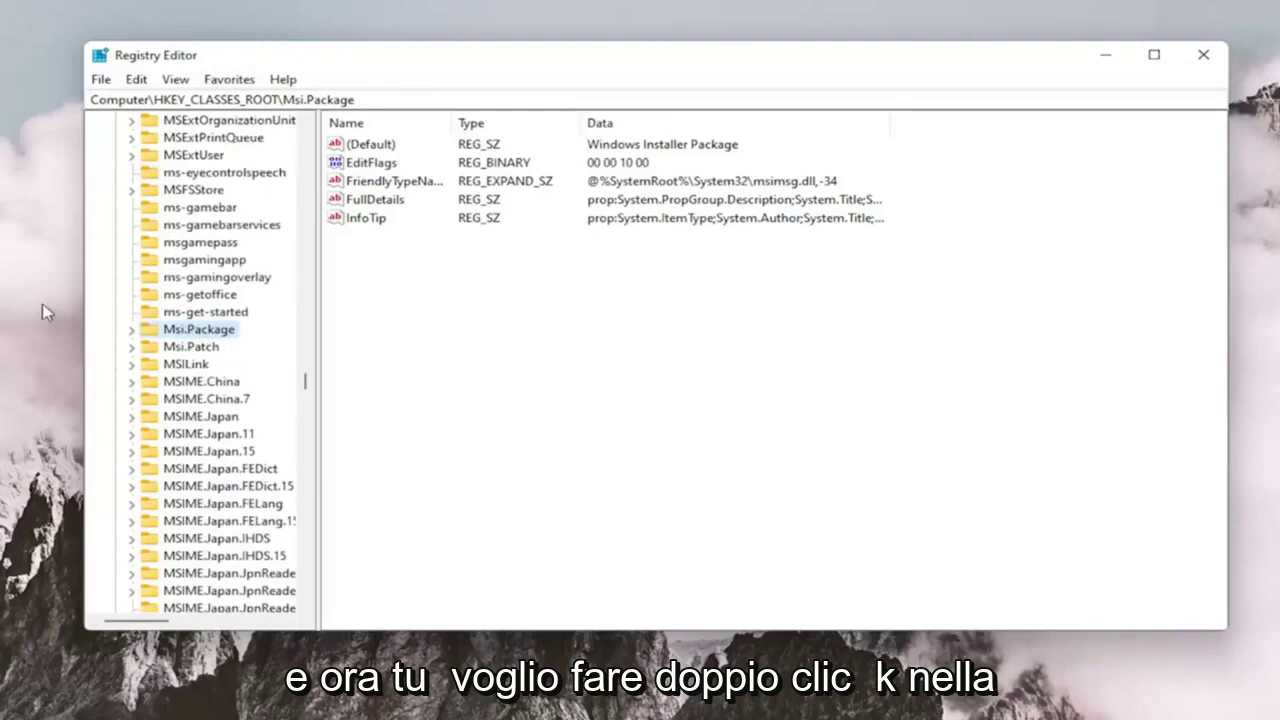
# - Expand Msi.Package\shell, add a new key named runas, and select its (Default) value
pyautogui.doubleClick(188, 338)
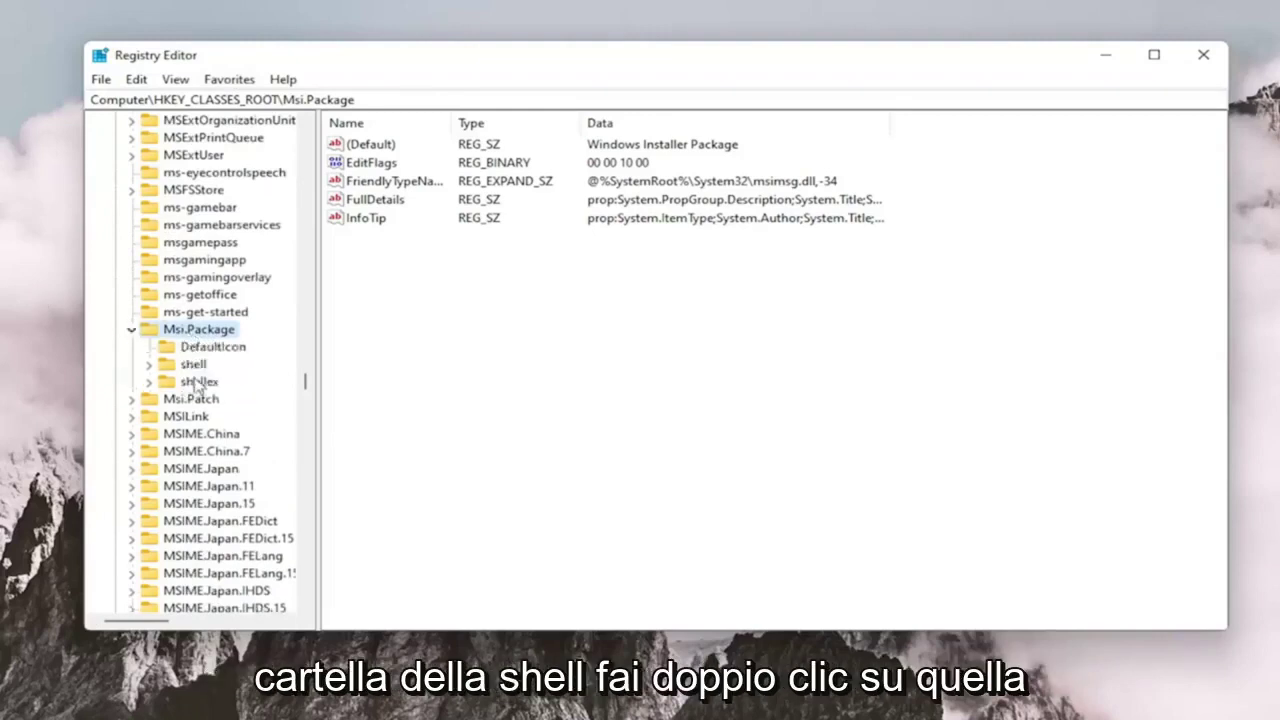
pyautogui.doubleClick(194, 366)
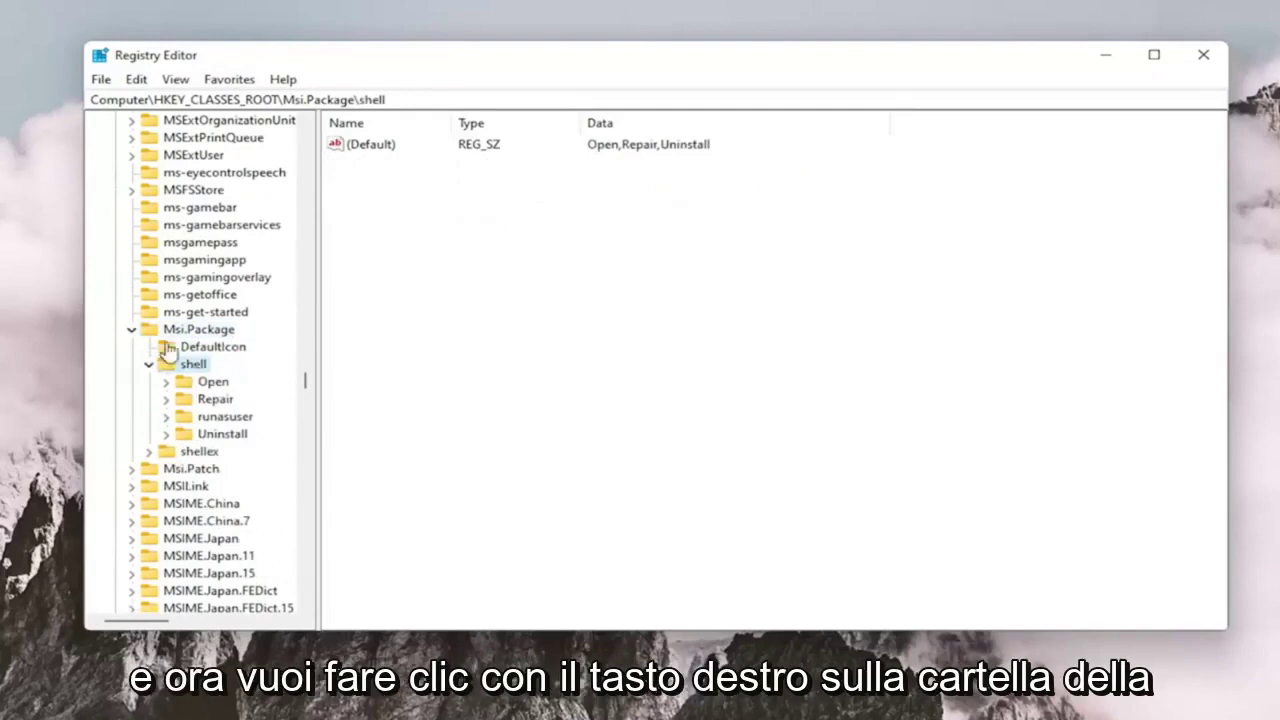
pyautogui.rightClick(194, 366)
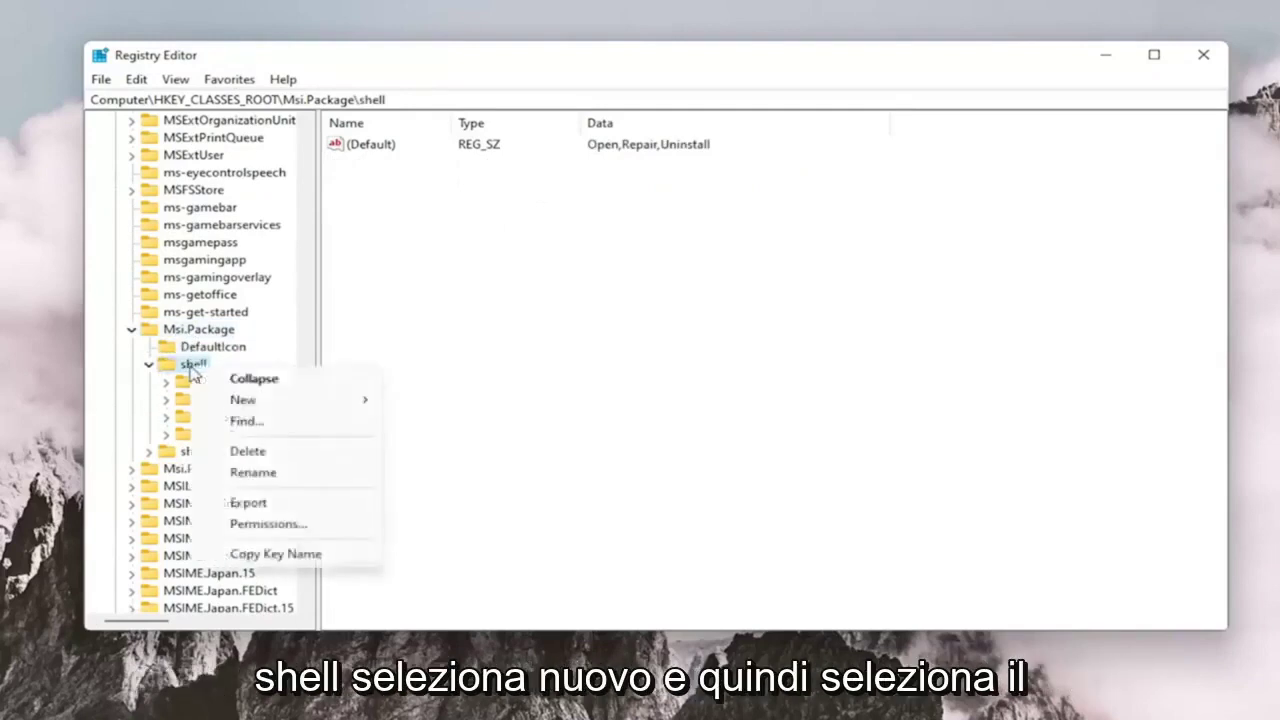
pyautogui.moveTo(370, 415)
pyautogui.click(470, 402)
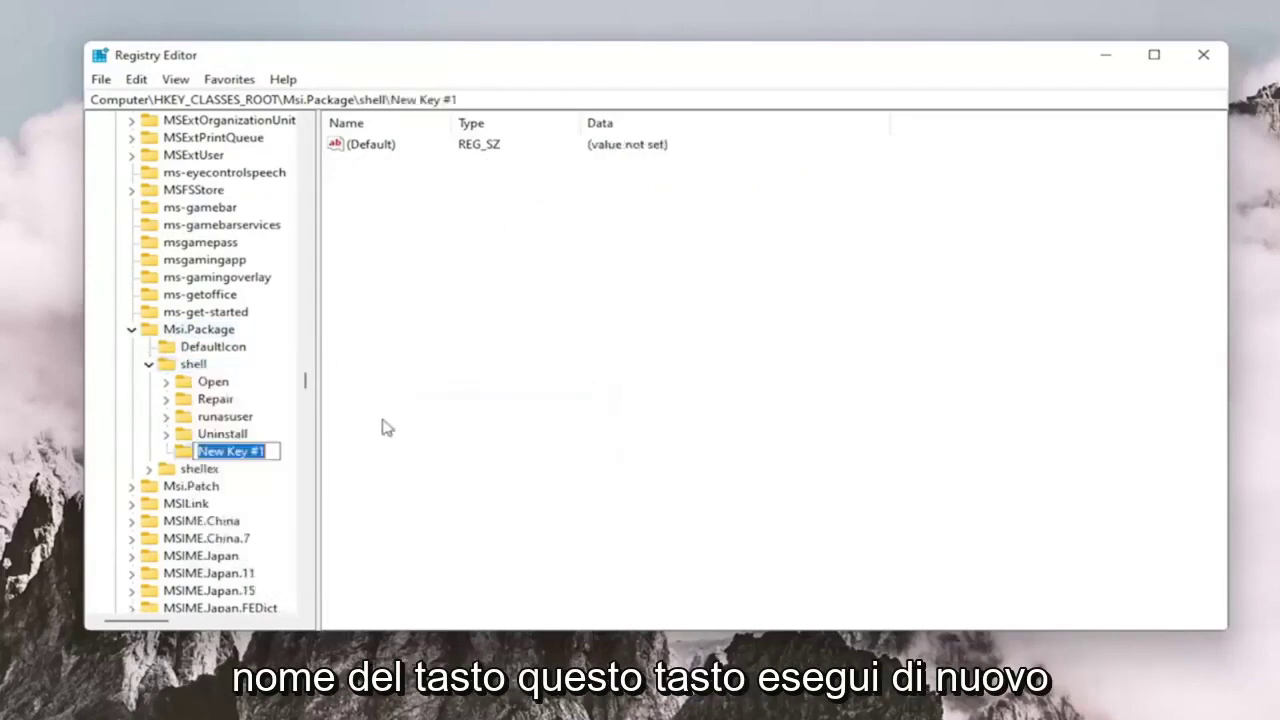
pyautogui.write('runas')
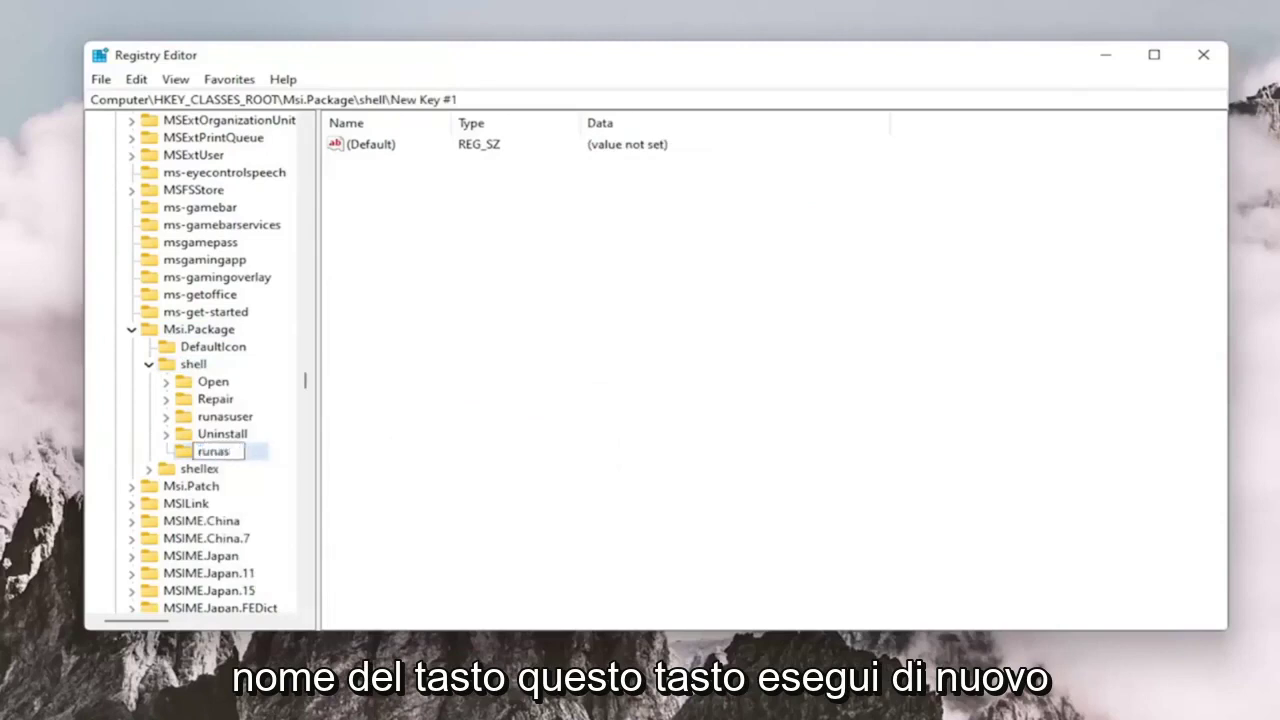
pyautogui.press('Return')
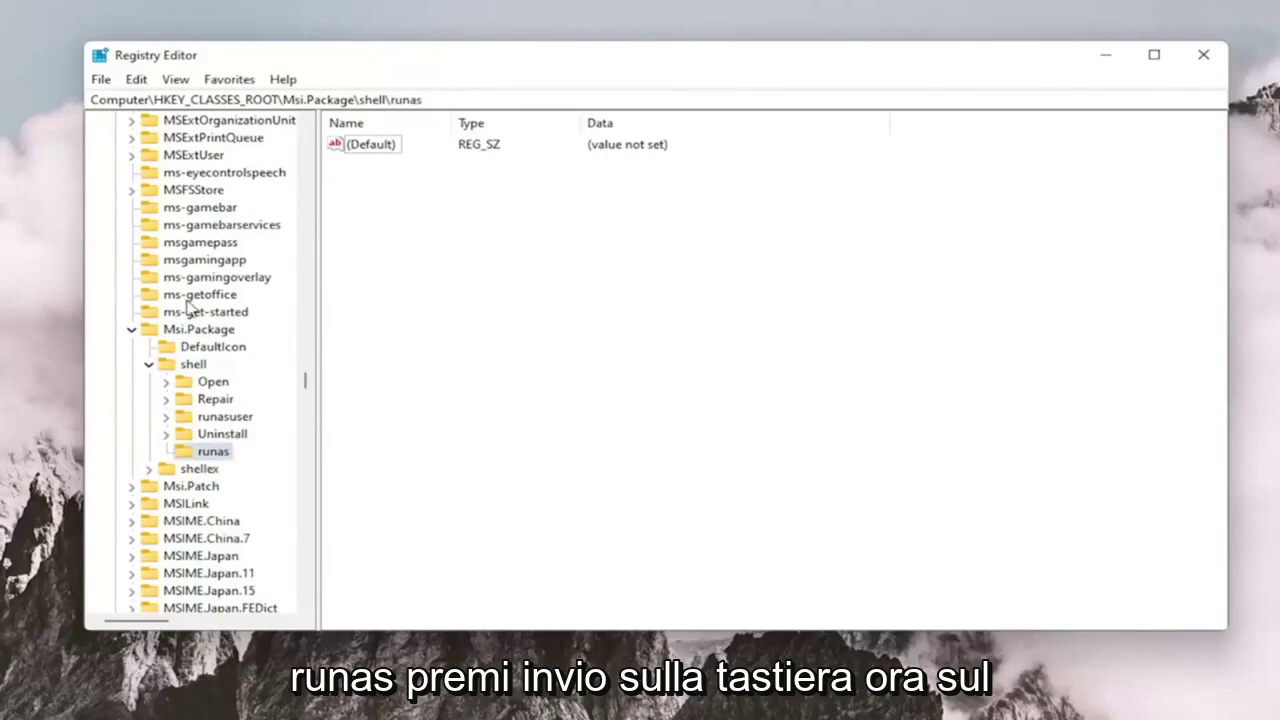
pyautogui.click(340, 146)
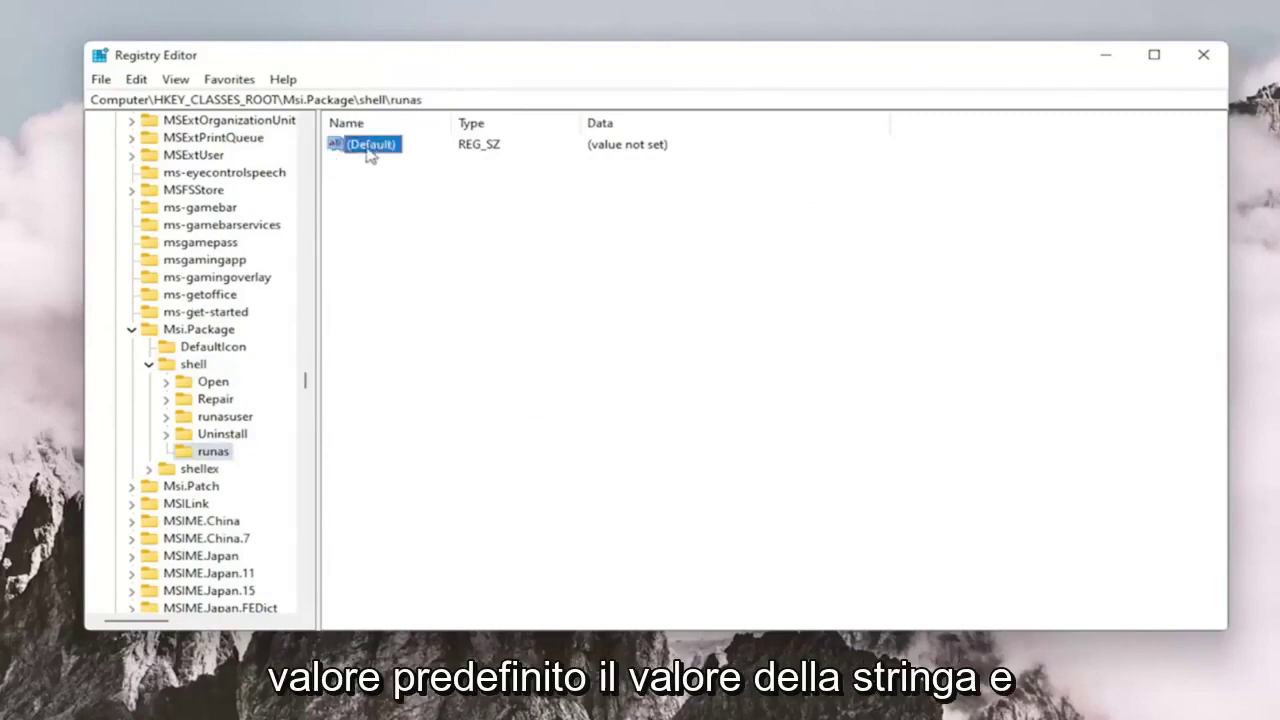
# - Set the runas key's (Default) value data to 'install as &administrator'
pyautogui.doubleClick(378, 146)
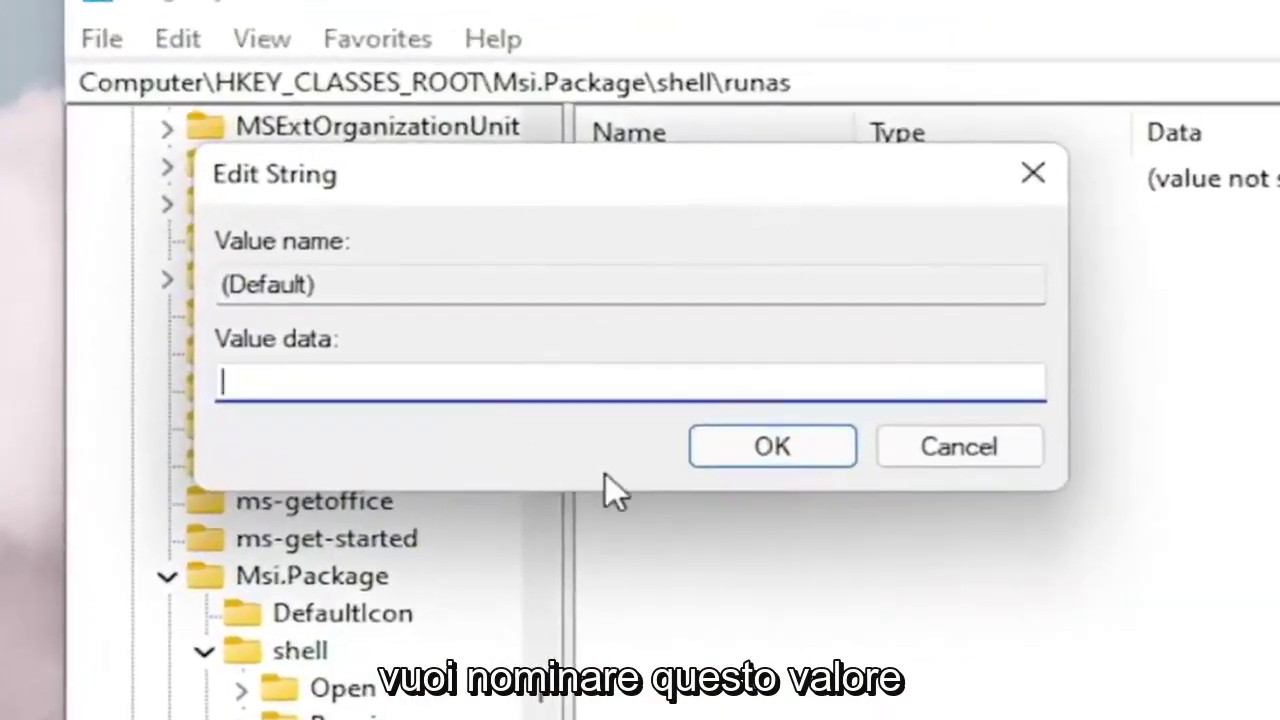
pyautogui.write('install ')
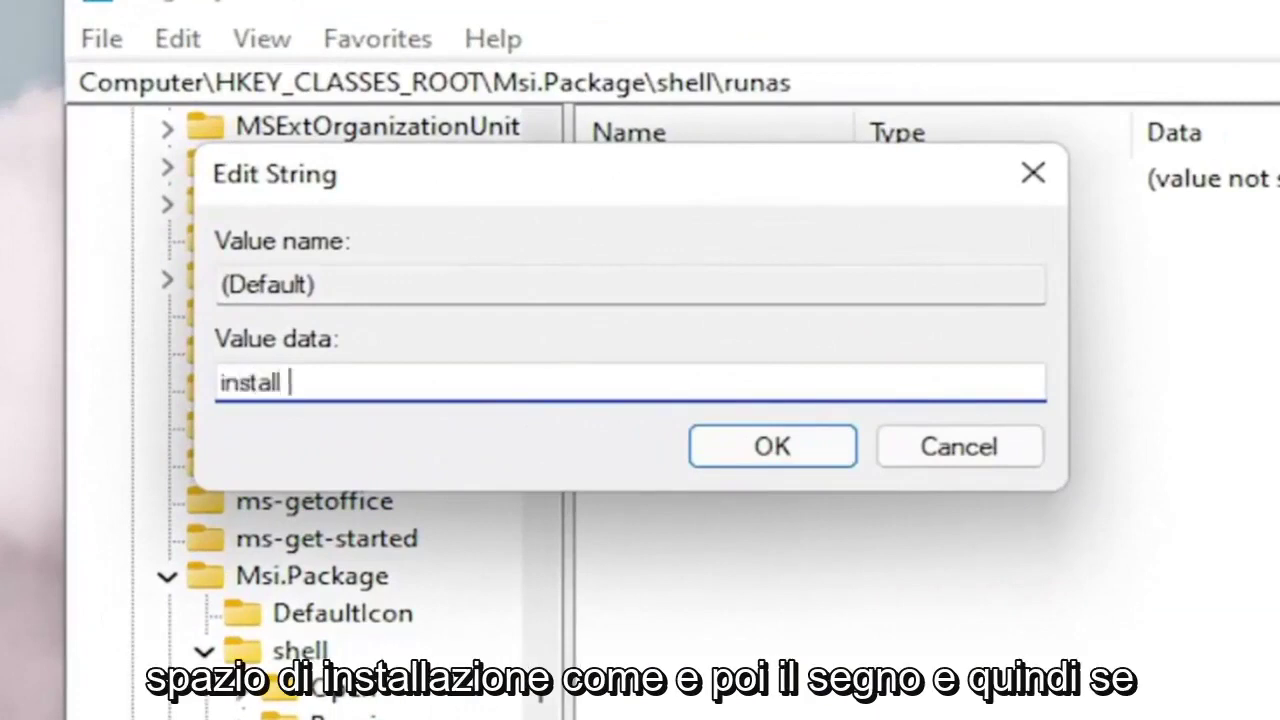
pyautogui.write('as &')
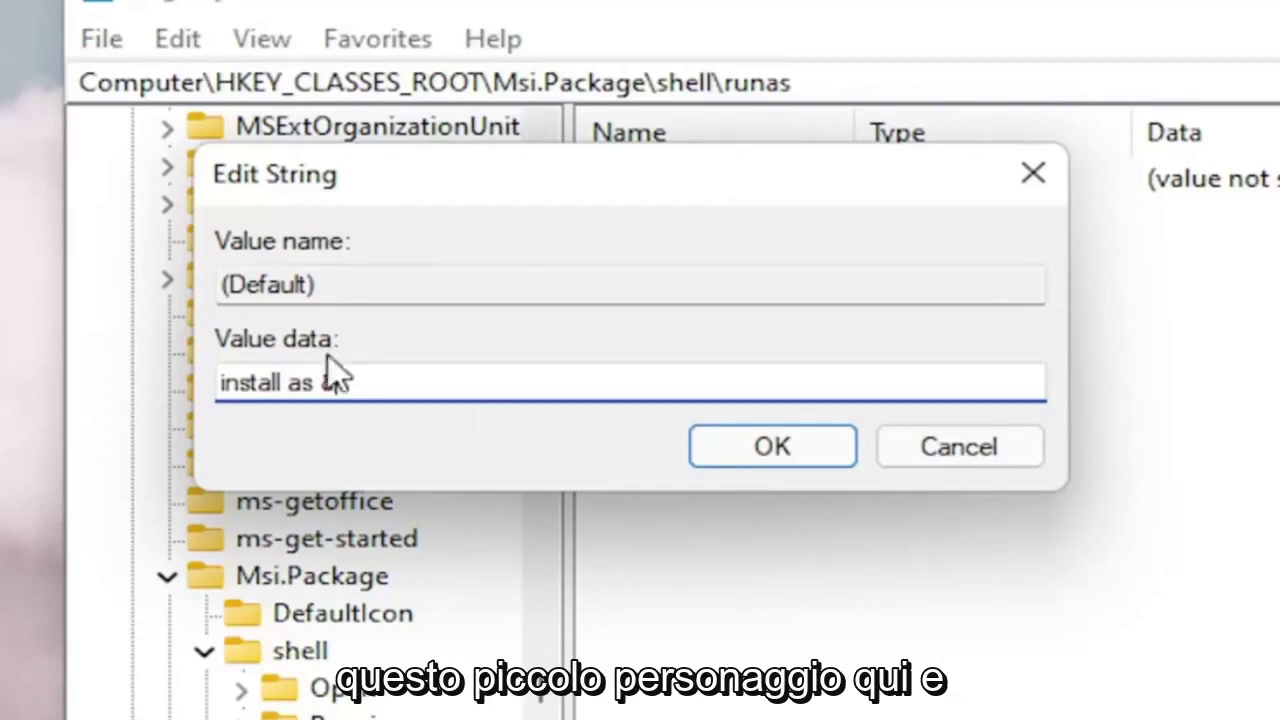
pyautogui.write('a')
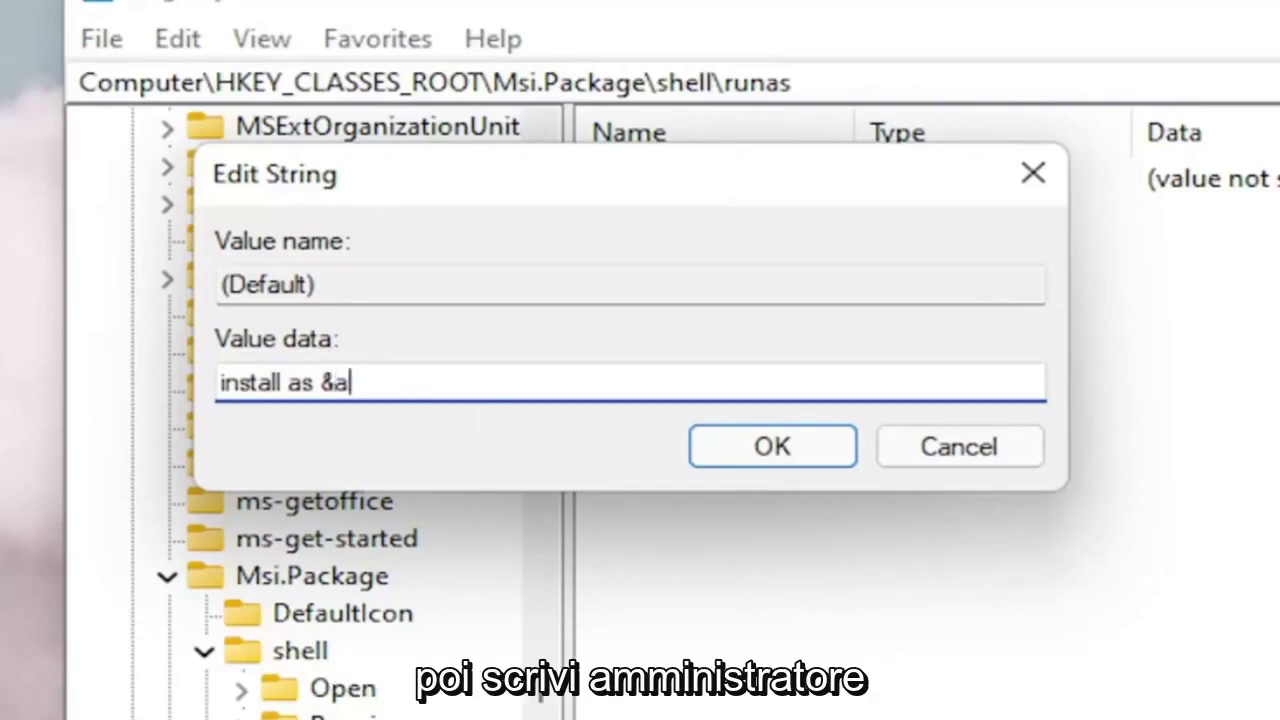
pyautogui.write('dministrator')
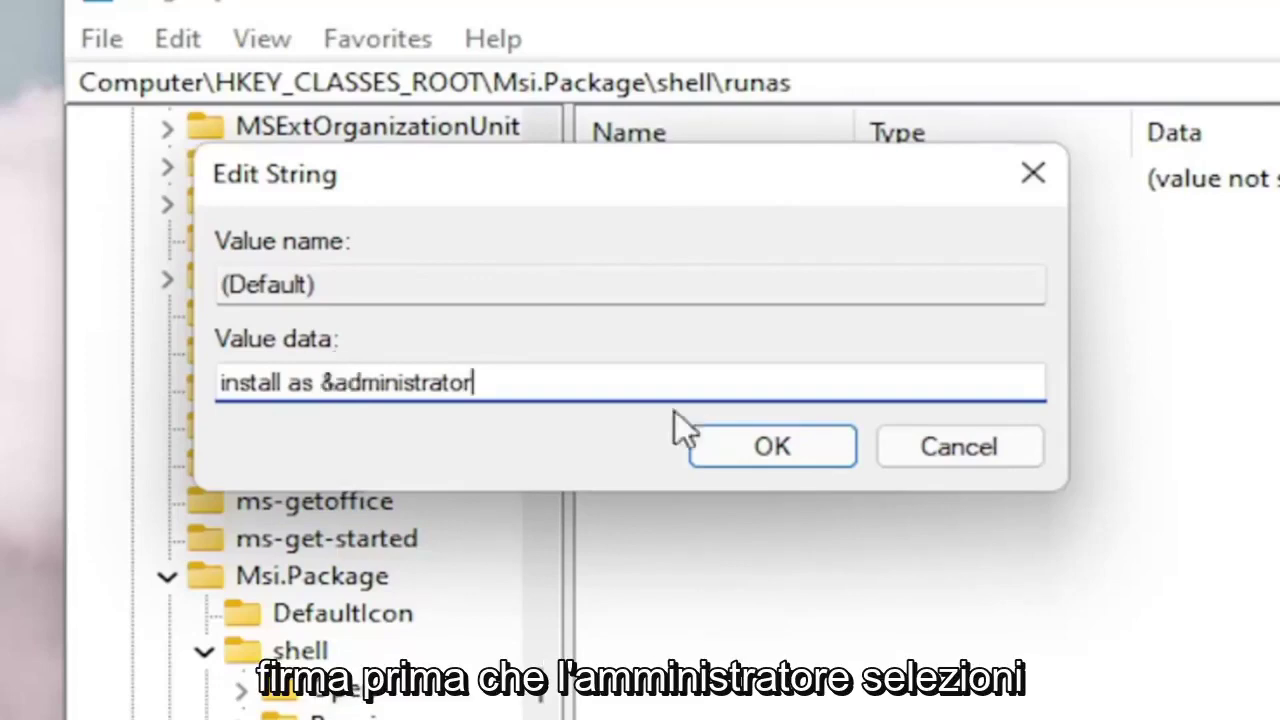
pyautogui.click(763, 453)
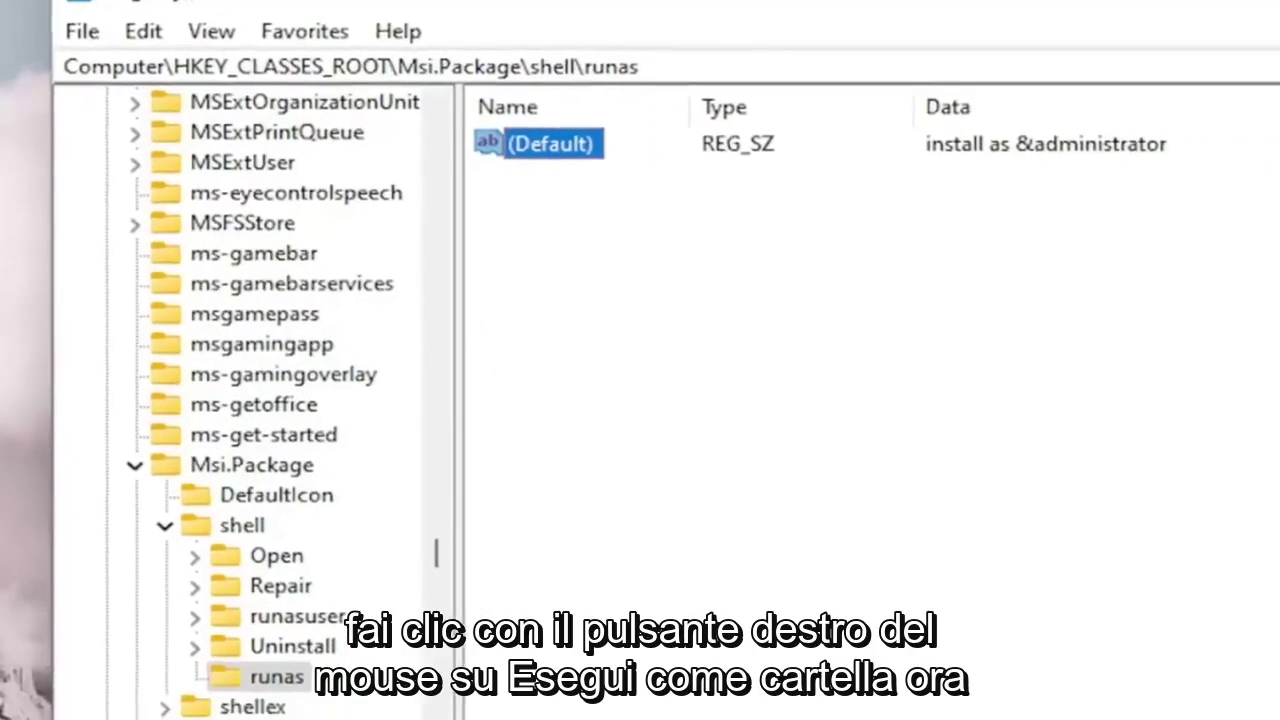
# - Create a new subkey named command under the runas key
pyautogui.click(290, 698)
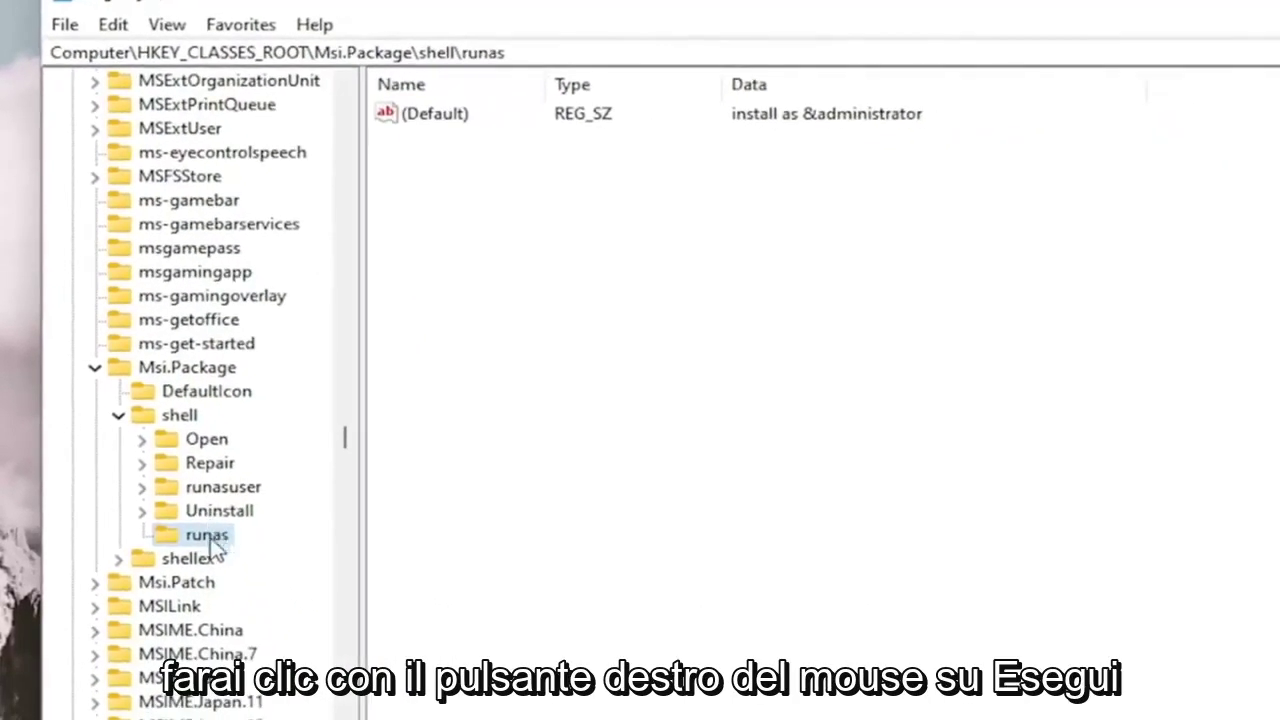
pyautogui.rightClick(214, 545)
pyautogui.moveTo(288, 590)
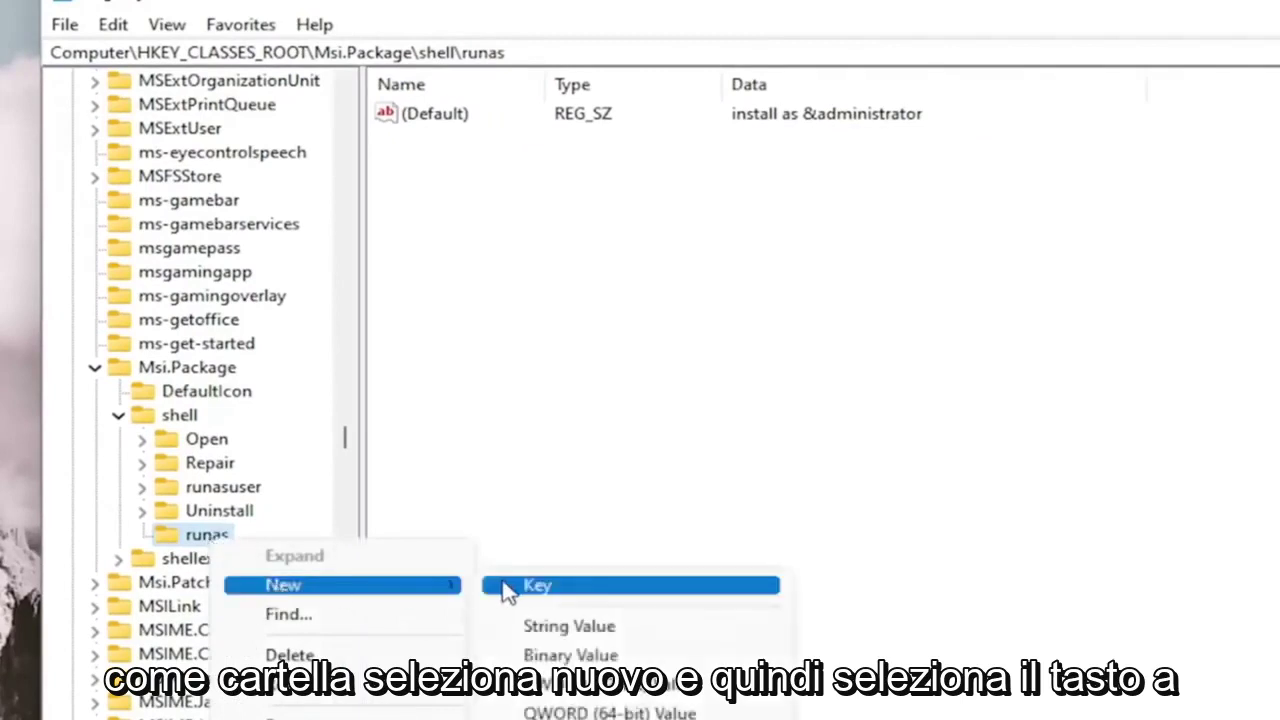
pyautogui.click(506, 589)
pyautogui.write('command')
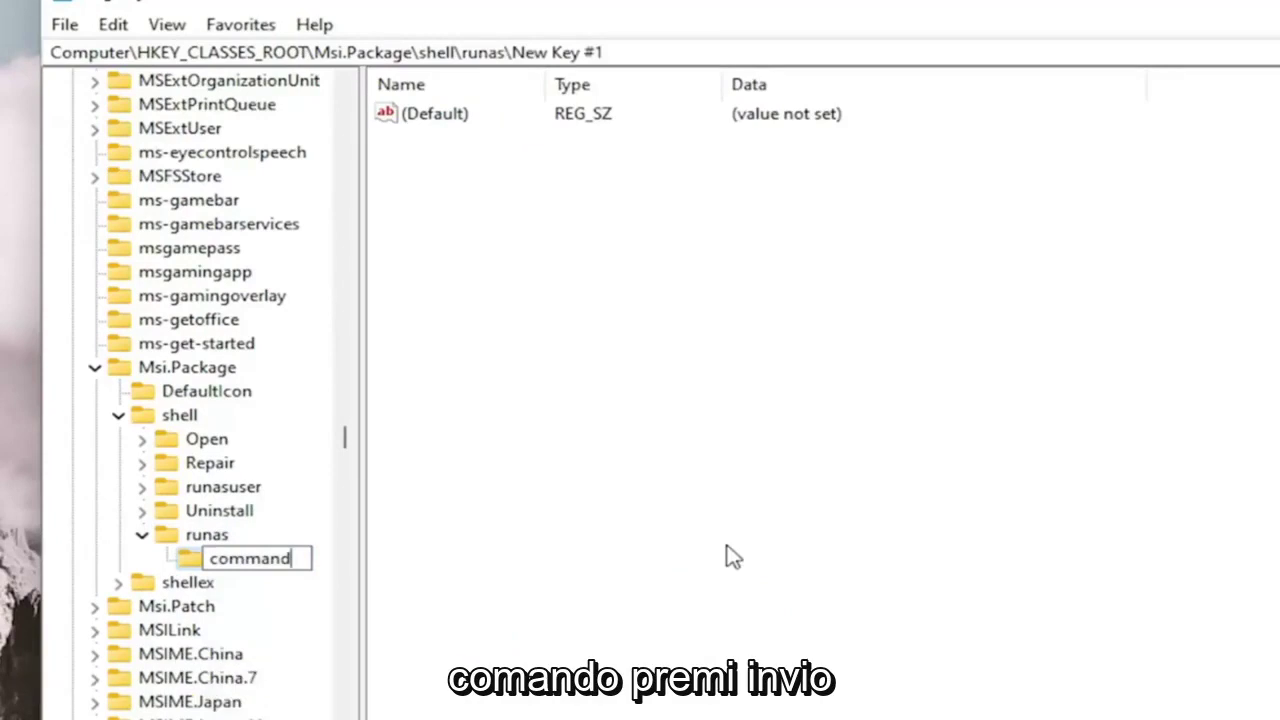
pyautogui.press('Return')
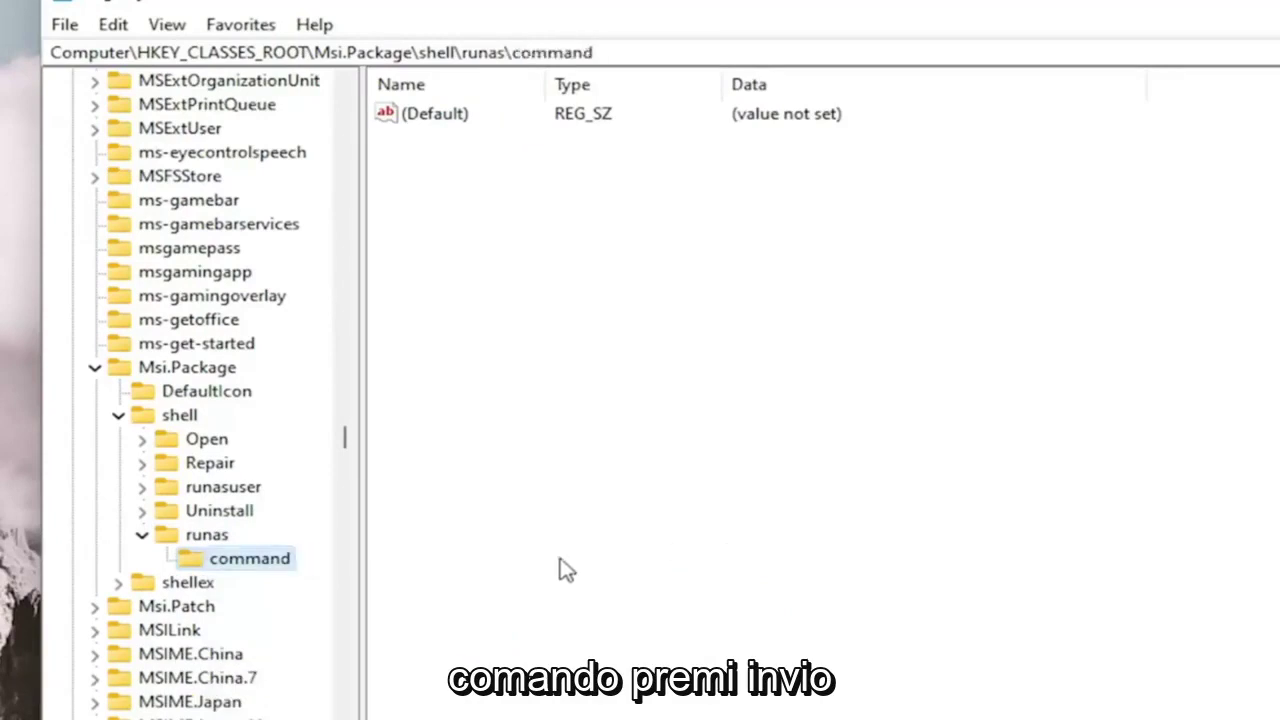
# - Paste msiexec /i "%1" as the command key's (Default) value
pyautogui.click(937, 472)
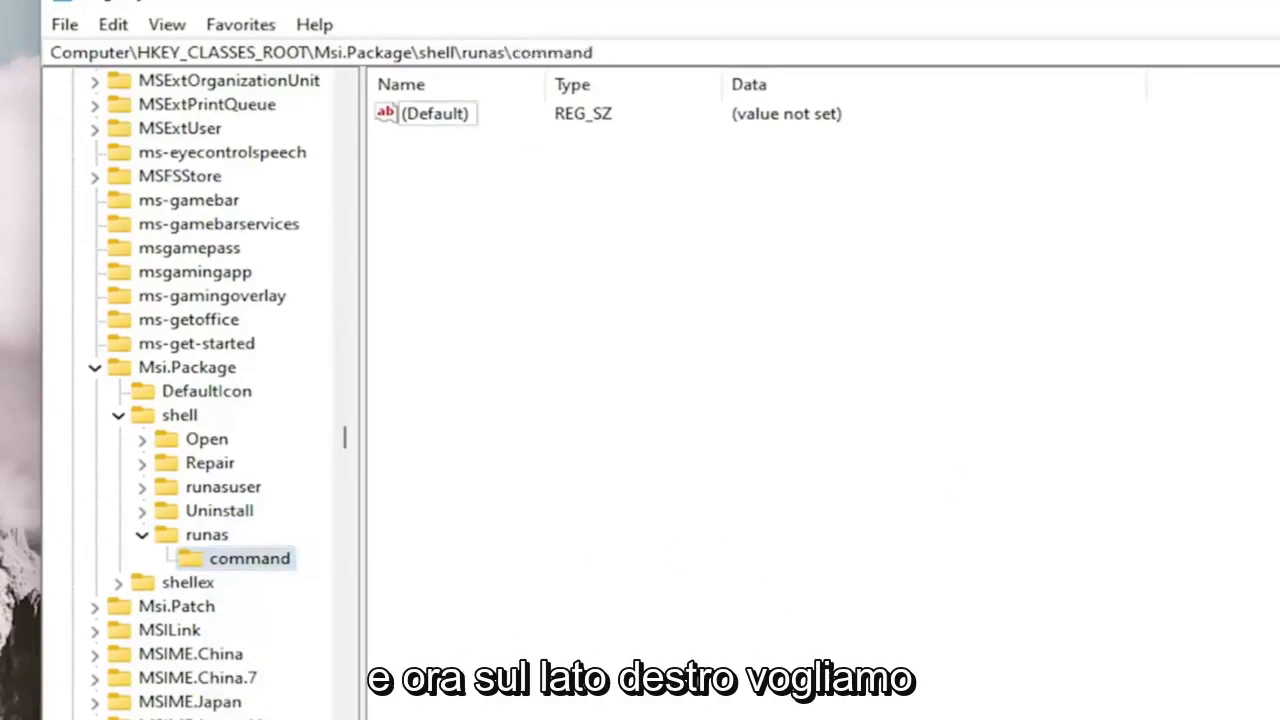
pyautogui.rightClick(437, 116)
pyautogui.click(492, 131)
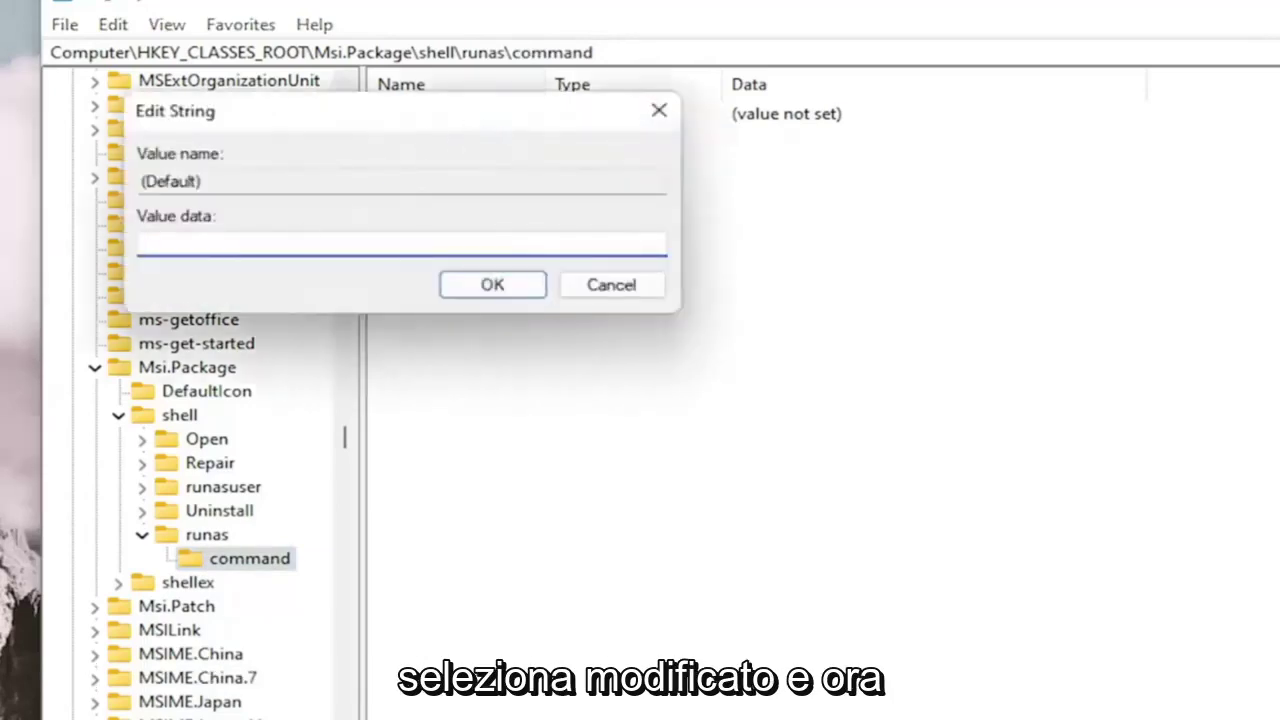
pyautogui.rightClick(182, 244)
pyautogui.click(258, 354)
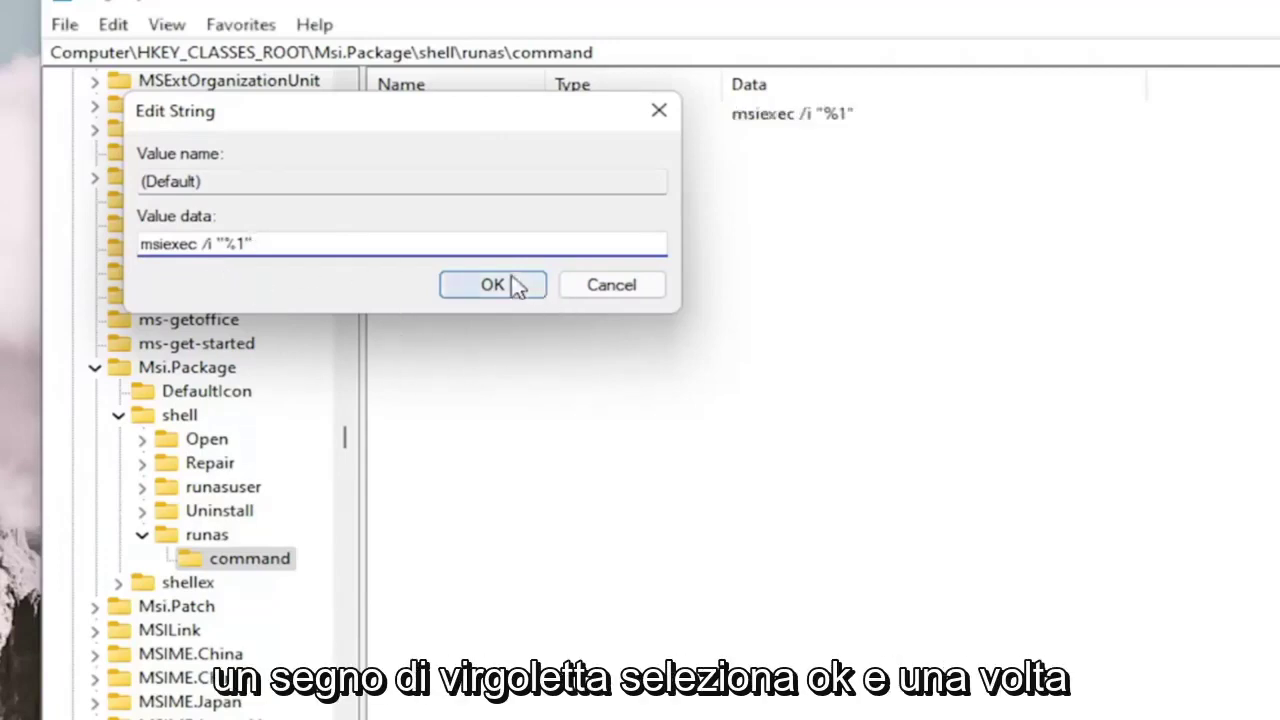
pyautogui.click(515, 284)
# - Collapse the HKEY_CLASSES_ROOT tree, close Registry Editor, and bring up the Start restart options
pyautogui.click(140, 535)
pyautogui.click(119, 415)
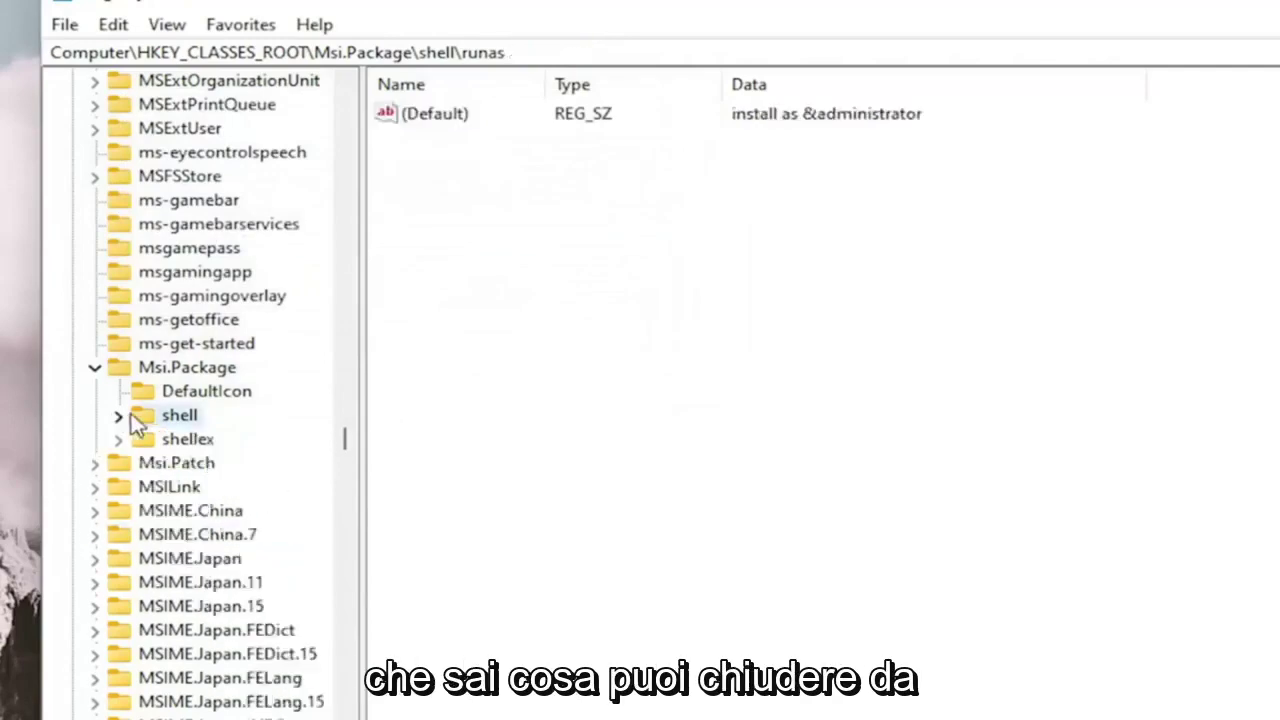
pyautogui.click(96, 368)
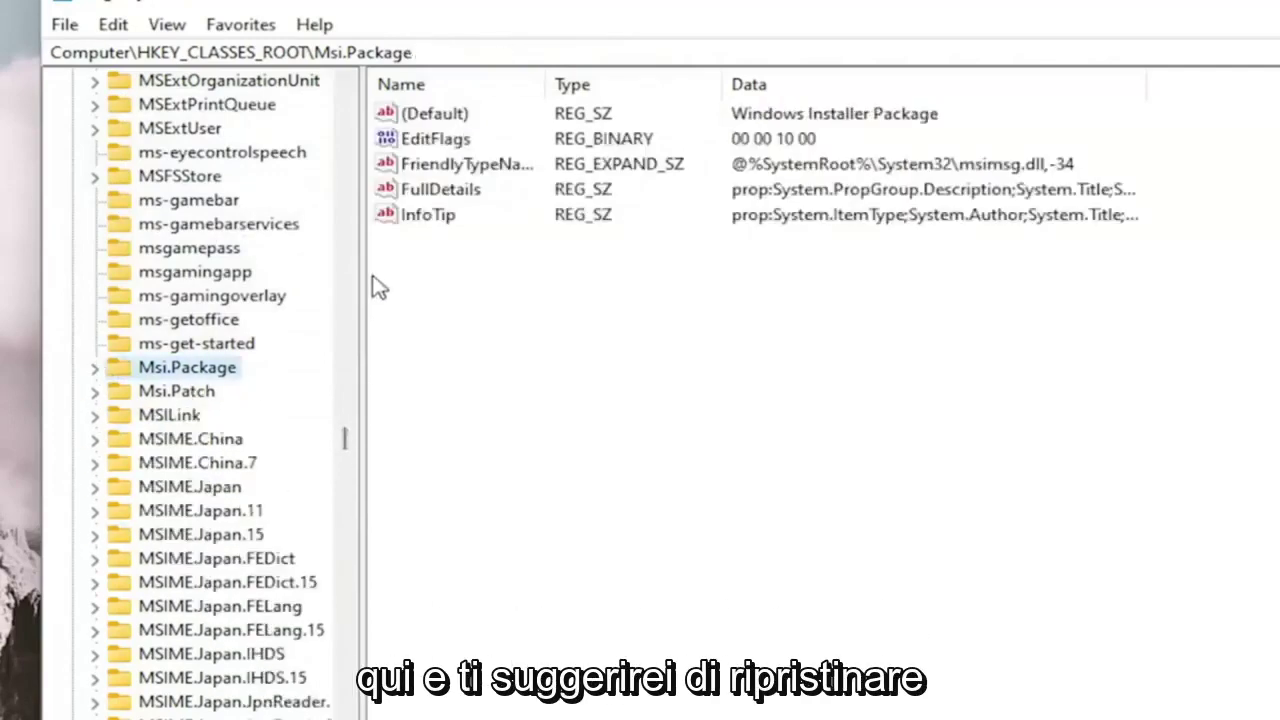
pyautogui.moveTo(346, 449); pyautogui.dragTo(349, 105)
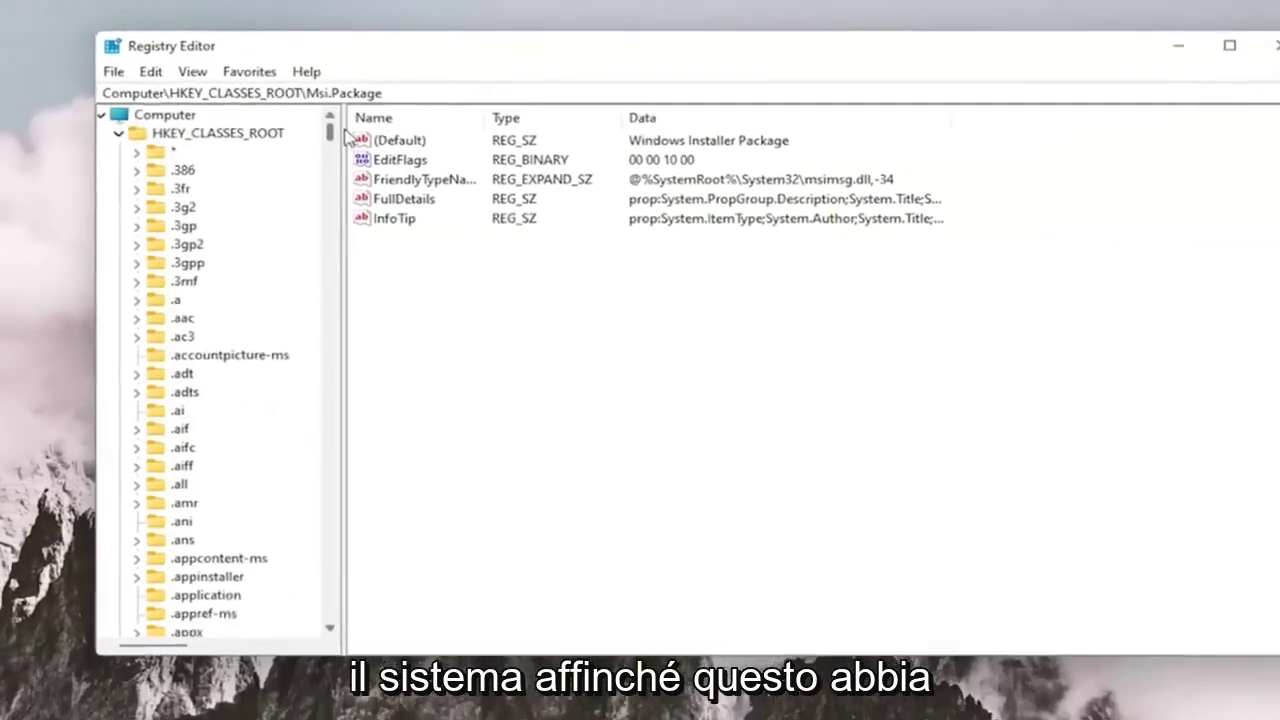
pyautogui.click(94, 112)
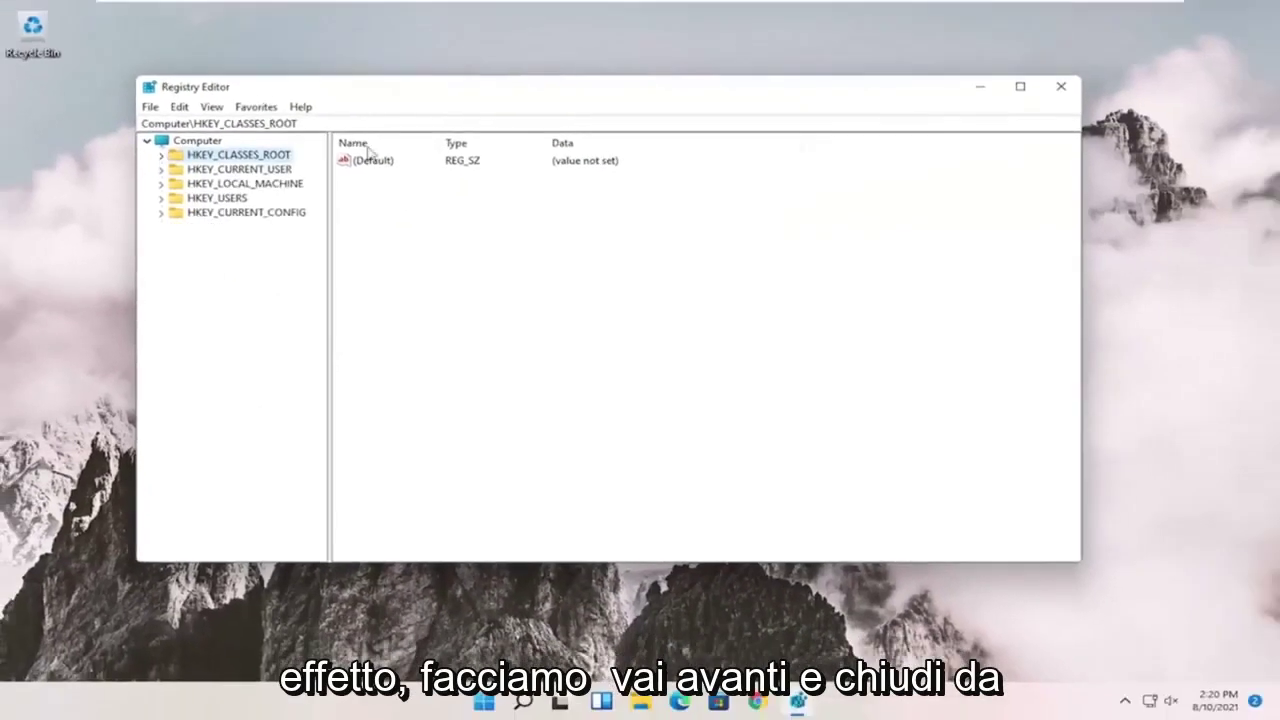
pyautogui.click(1061, 86)
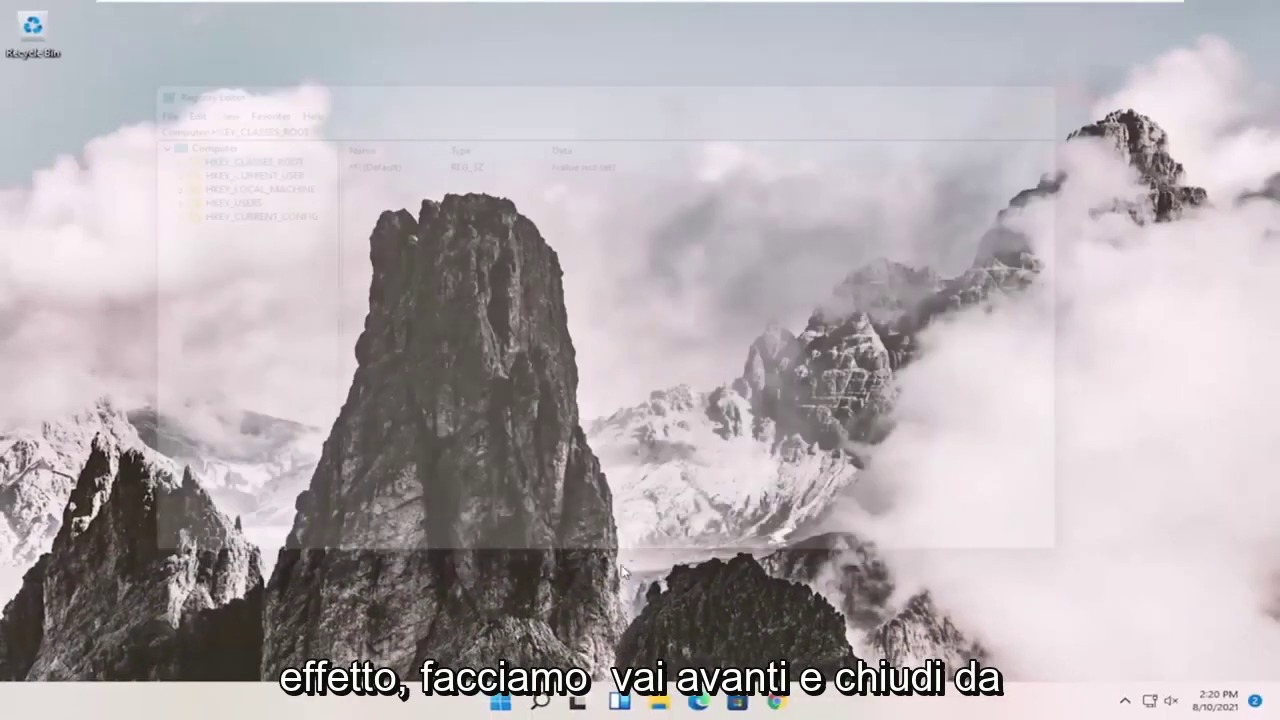
pyautogui.rightClick(503, 702)
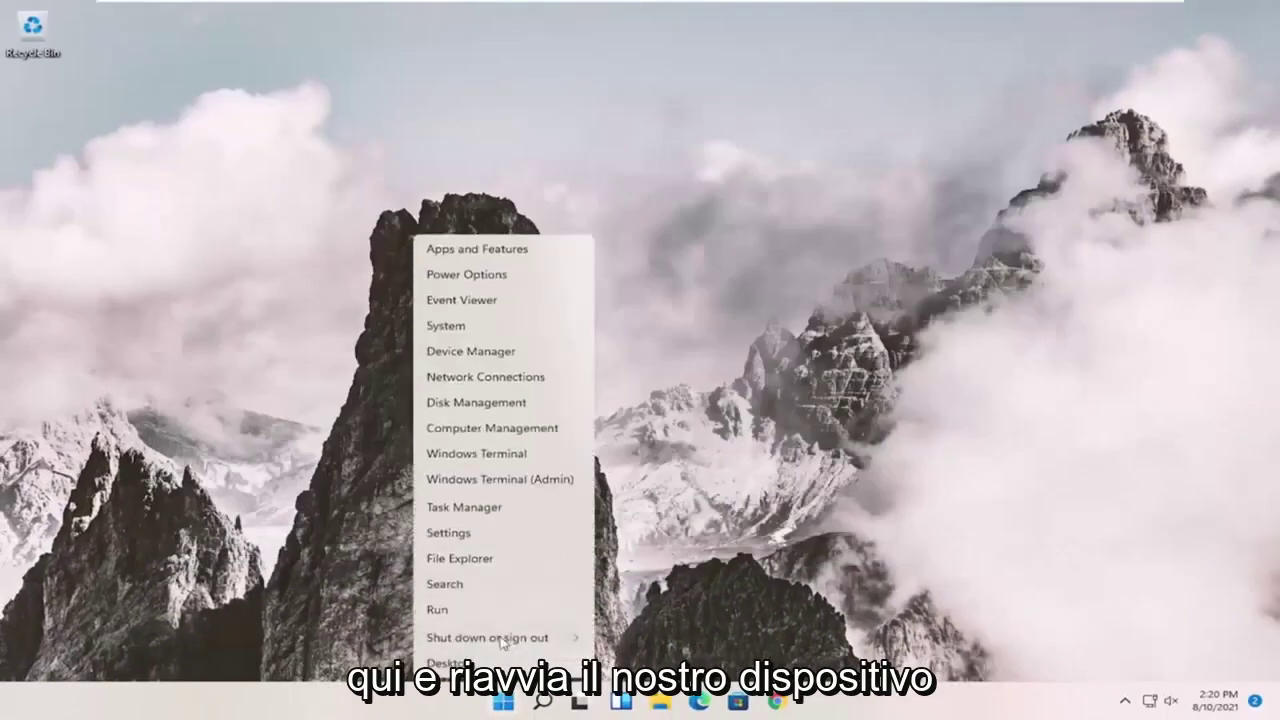